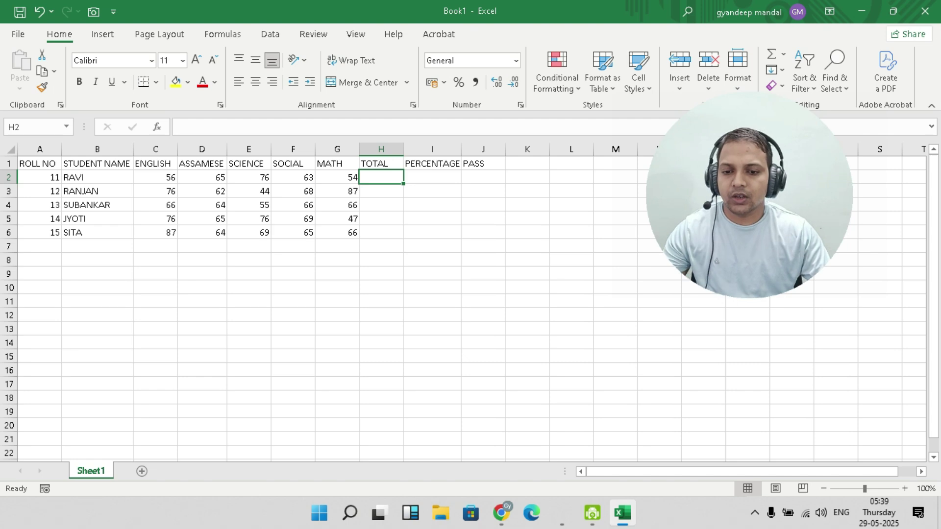
Make the header row A1:J1 bold and give it a light blue fill
{"action": "left_click_drag", "start_coordinate": [38, 164], "coordinate": [483, 163]}
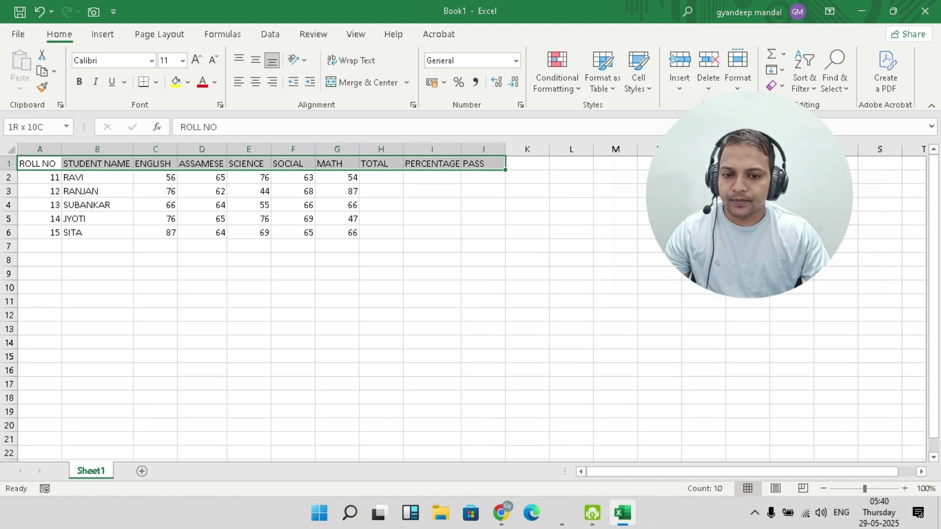
{"action": "left_click", "coordinate": [79, 82]}
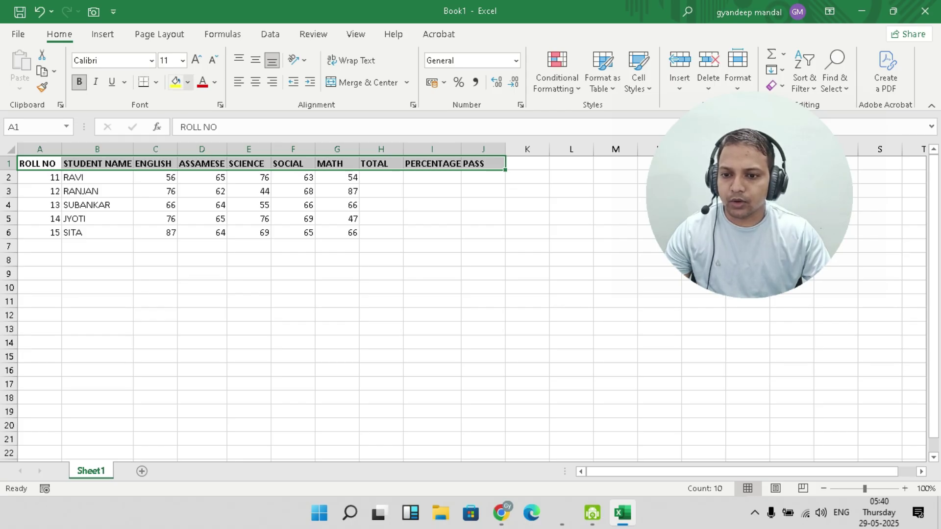
{"action": "left_click", "coordinate": [188, 82]}
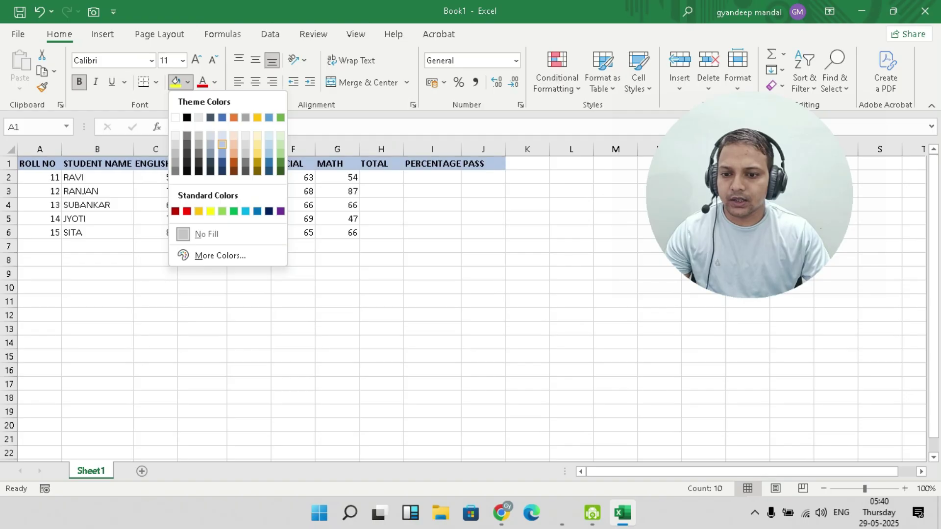
{"action": "left_click", "coordinate": [222, 144]}
{"action": "left_click", "coordinate": [381, 205]}
Total the first student's marks in H2 with =SUM(C2:G2) and fill the formula down to H6
{"action": "left_click", "coordinate": [381, 177]}
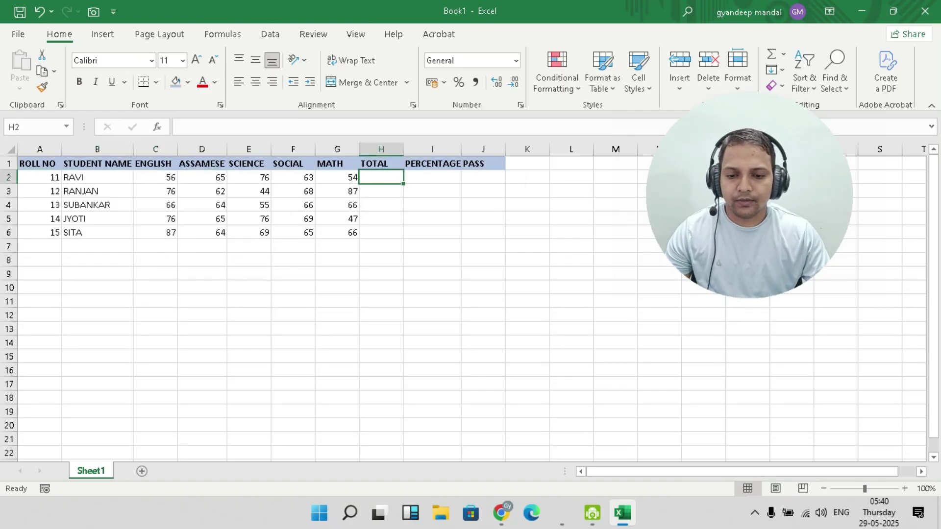
{"action": "type", "text": "=SUM("}
{"action": "left_click_drag", "start_coordinate": [156, 177], "coordinate": [337, 177]}
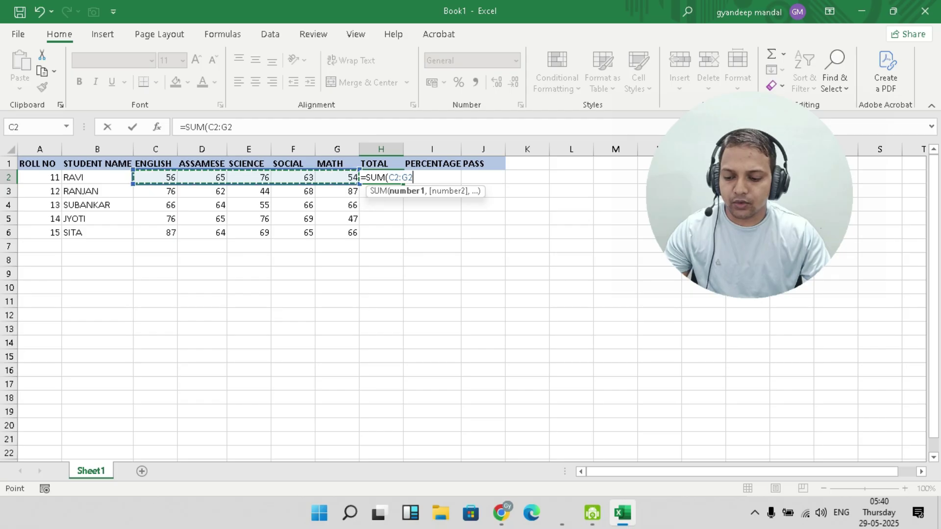
{"action": "type", "text": ")"}
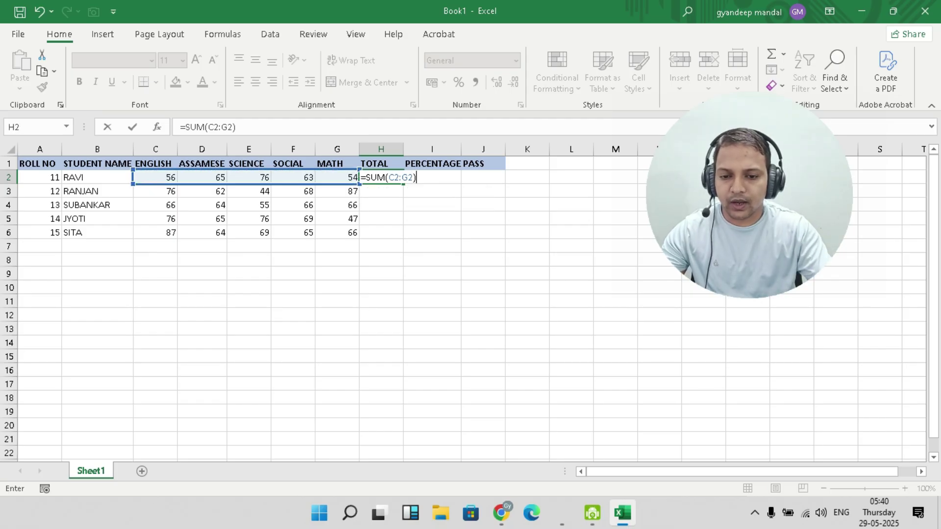
{"action": "key", "text": "Return"}
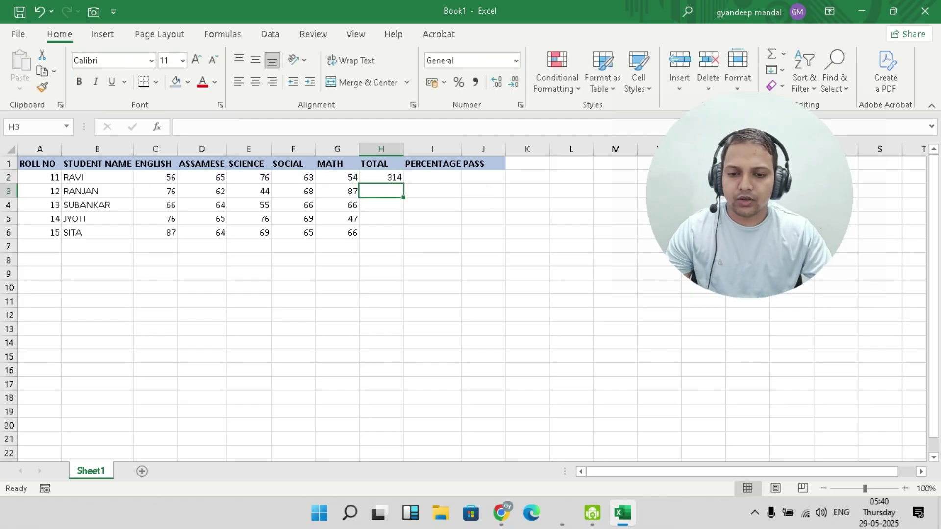
{"action": "left_click", "coordinate": [381, 177]}
{"action": "left_click_drag", "start_coordinate": [403, 183], "coordinate": [398, 235]}
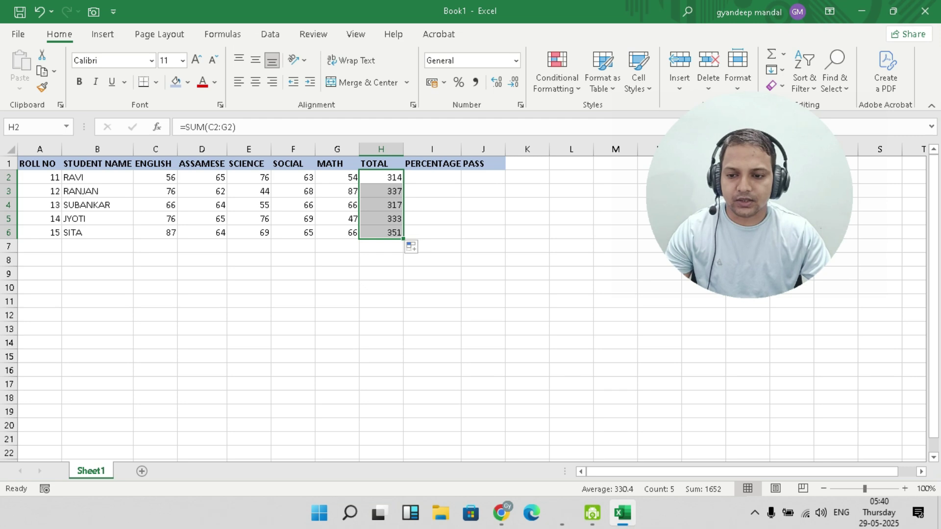
Review the SUM formula in H2 and refill it down through H6
{"action": "left_click", "coordinate": [381, 177]}
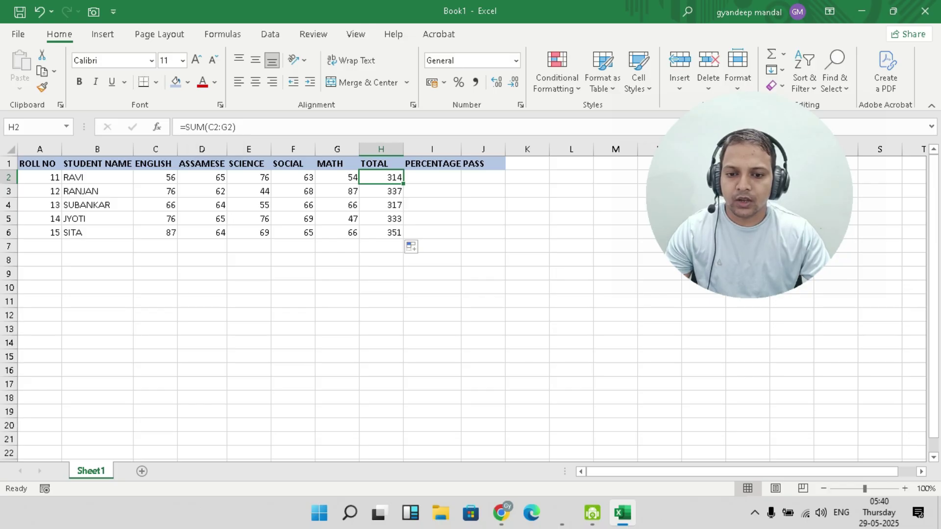
{"action": "double_click", "coordinate": [385, 177]}
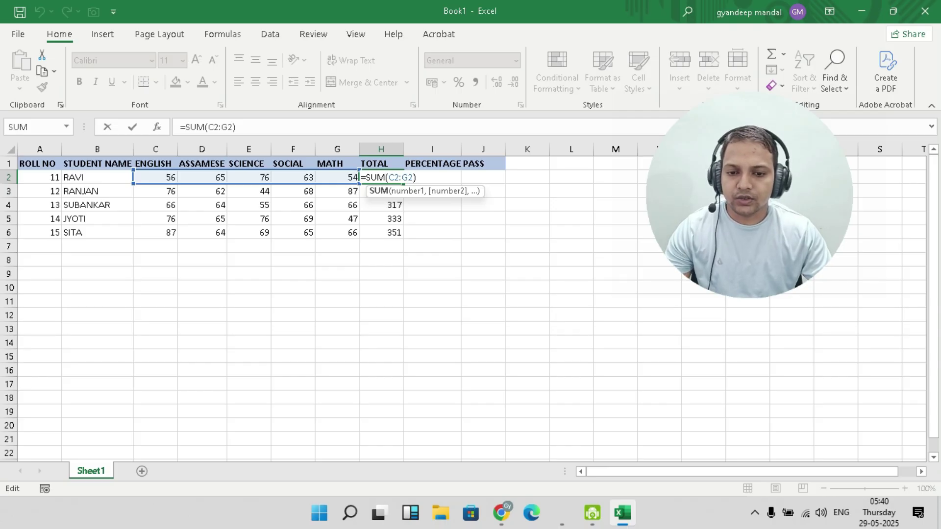
{"action": "left_click", "coordinate": [416, 177]}
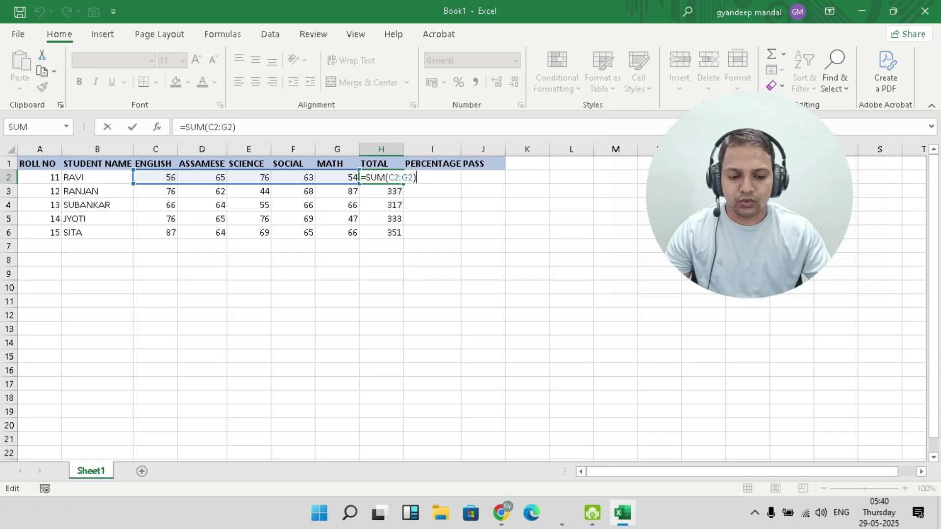
{"action": "key", "text": "Return"}
{"action": "left_click", "coordinate": [381, 177]}
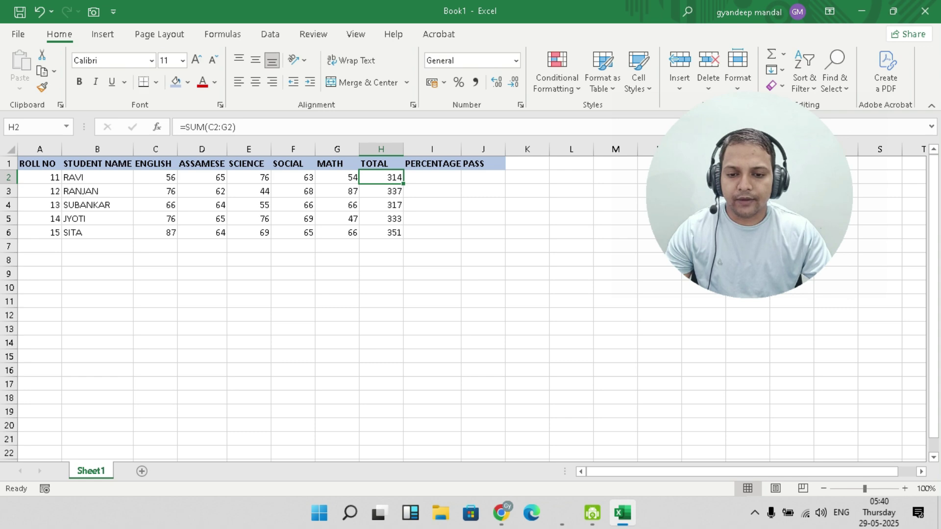
{"action": "left_click_drag", "start_coordinate": [403, 184], "coordinate": [404, 239]}
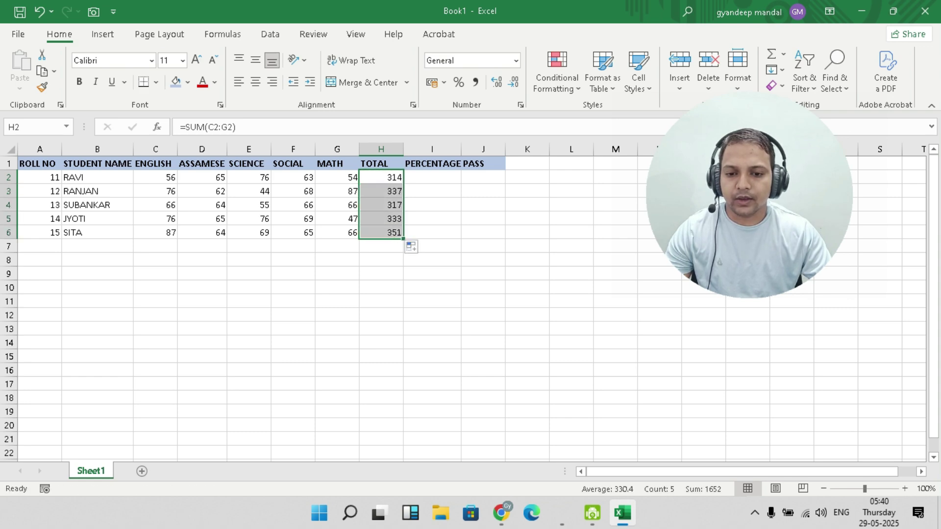
Widen the PERCENTAGE column to fit its heading and enter =AVERAGE(C2:G2) in I2
{"action": "left_click", "coordinate": [431, 177]}
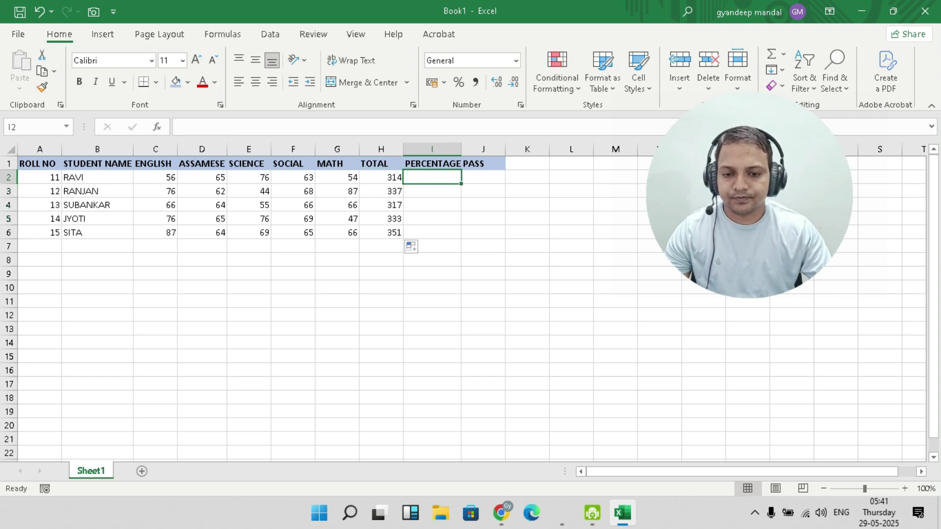
{"action": "left_click_drag", "start_coordinate": [461, 149], "coordinate": [474, 149]}
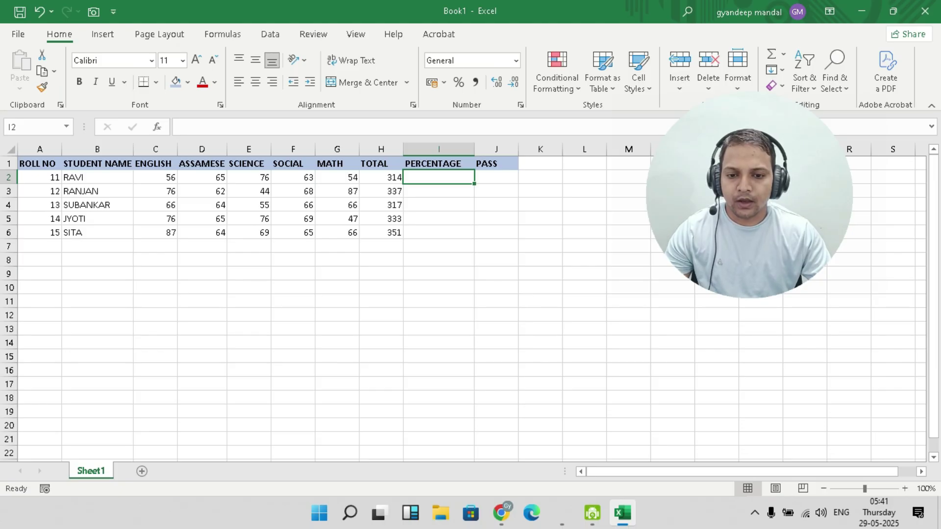
{"action": "type", "text": "="}
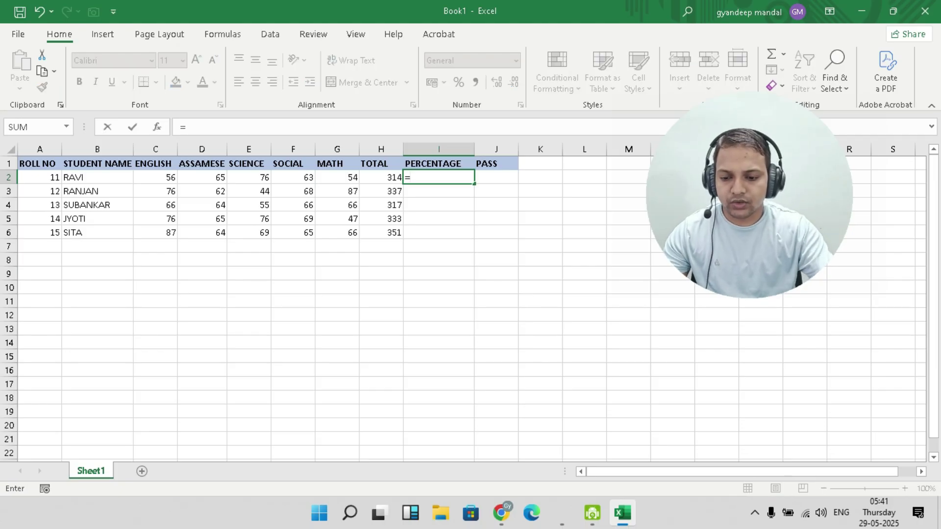
{"action": "type", "text": "AVERAGE"}
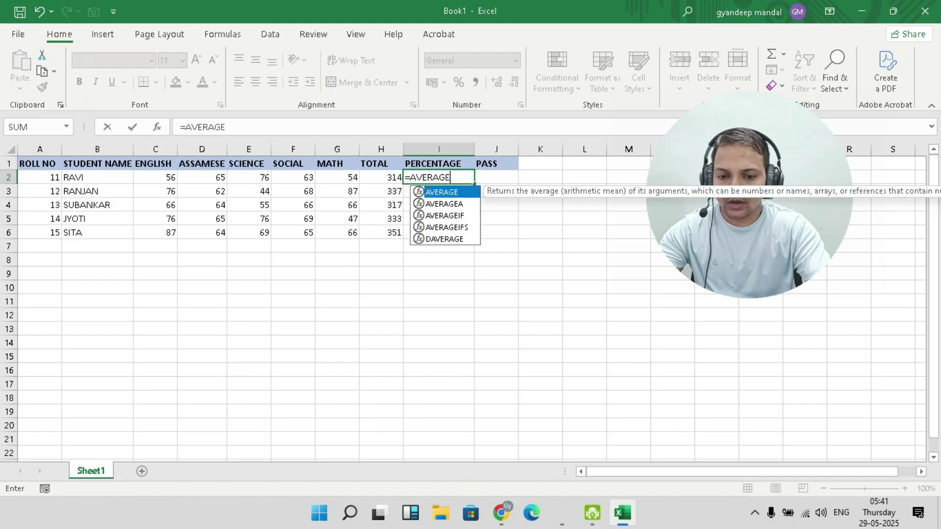
{"action": "type", "text": "("}
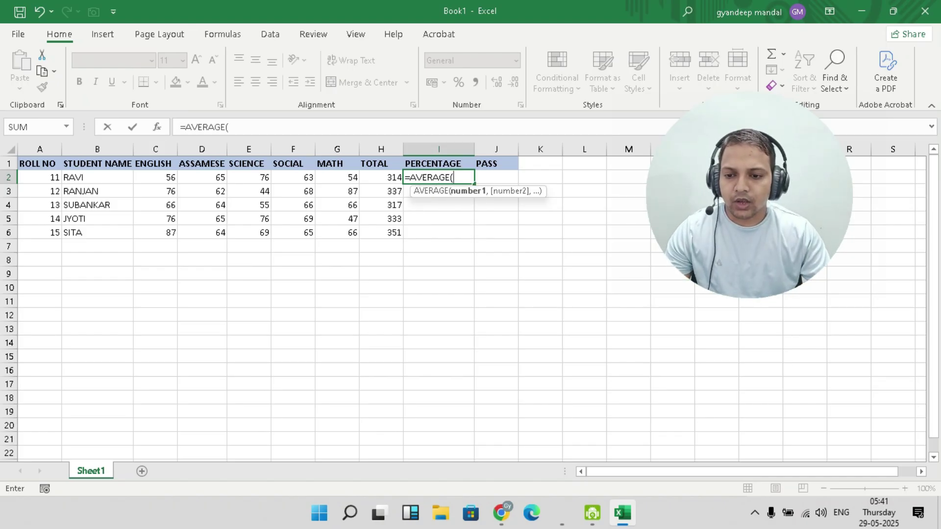
{"action": "left_click_drag", "start_coordinate": [157, 177], "coordinate": [350, 178]}
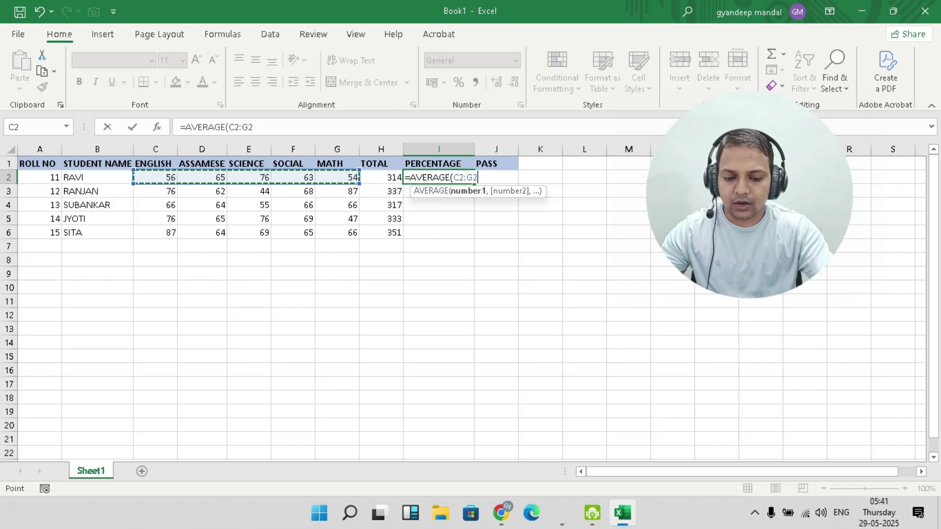
{"action": "type", "text": ")"}
{"action": "key", "text": "Return"}
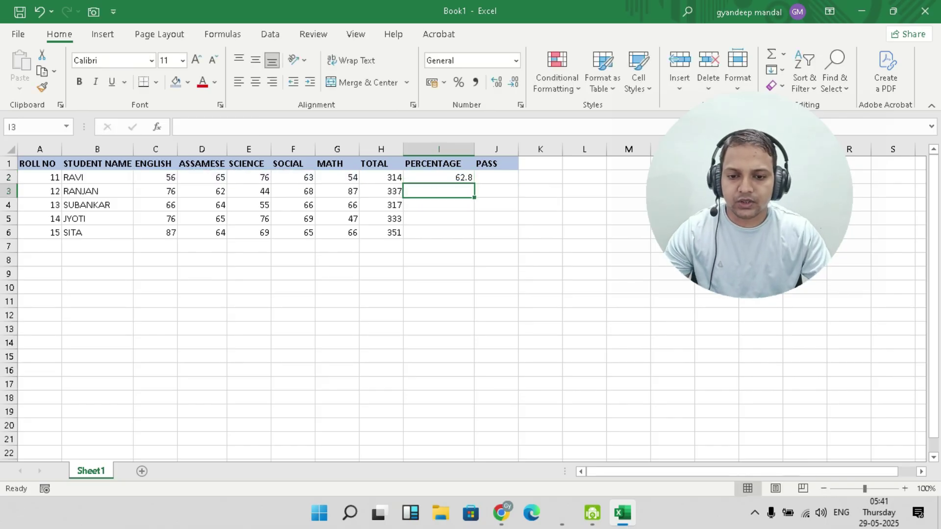
Fill the average formula from I2 down to I6 and display the percentages with two decimal places
{"action": "key", "text": "Up"}
{"action": "key", "text": "Up"}
{"action": "key", "text": "Down"}
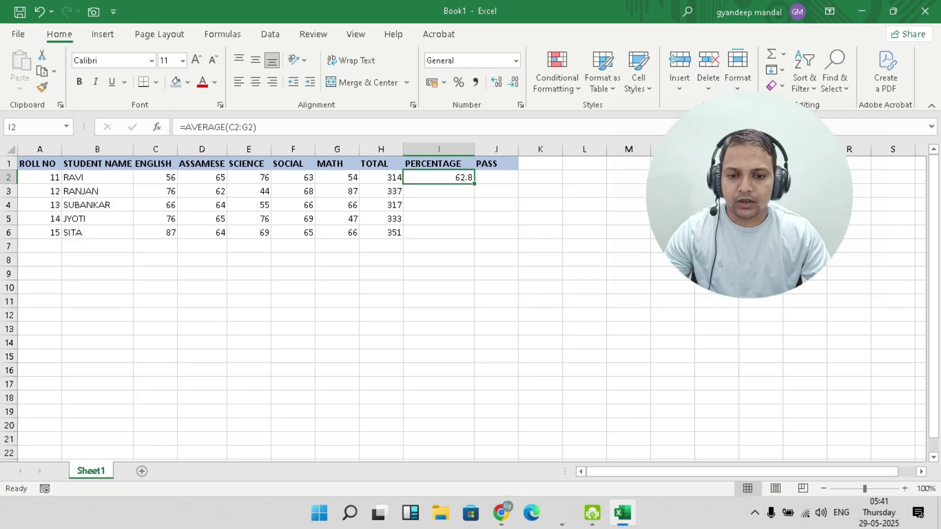
{"action": "left_click_drag", "start_coordinate": [474, 184], "coordinate": [474, 237]}
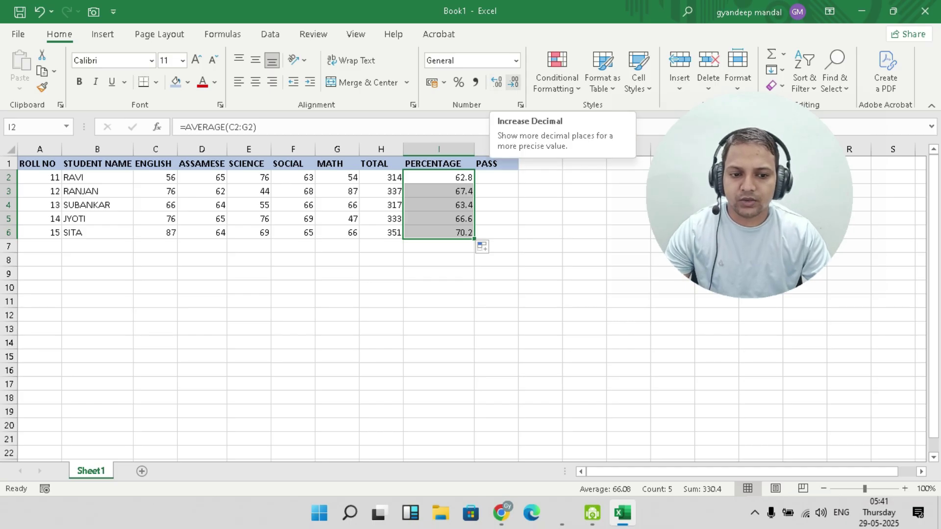
{"action": "left_click", "coordinate": [496, 82]}
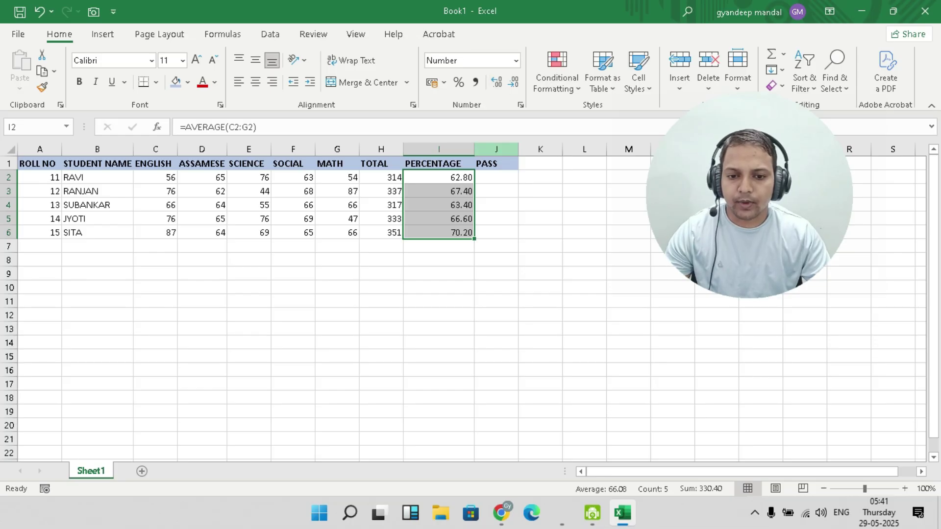
Replace the marks in C6:G6 with 23 for English, 25 for Assamese, 22 for Science, 27 for Social and 26 for Math
{"action": "left_click", "coordinate": [496, 178]}
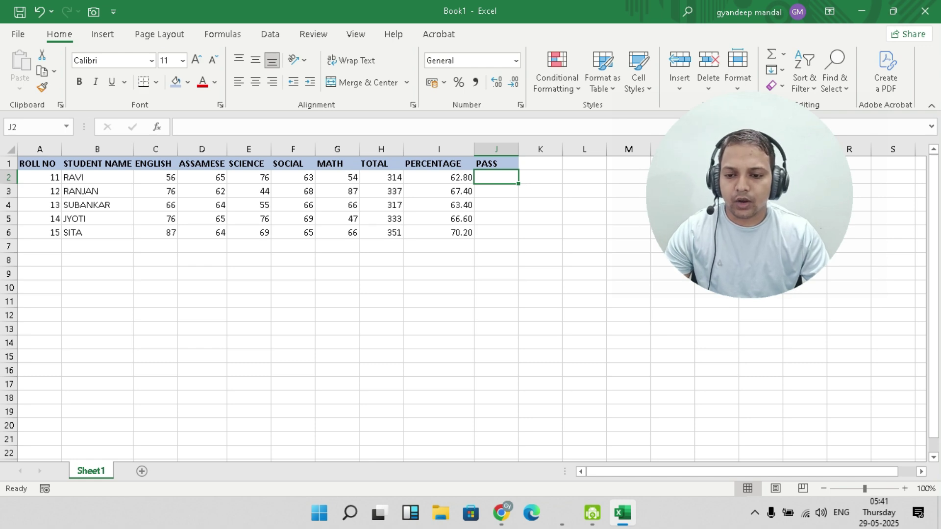
{"action": "left_click", "coordinate": [155, 232]}
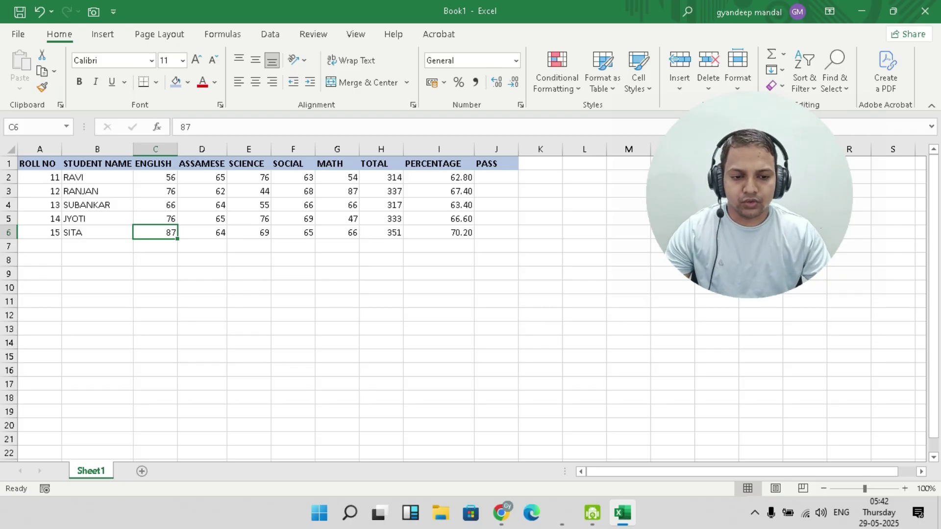
{"action": "type", "text": "23"}
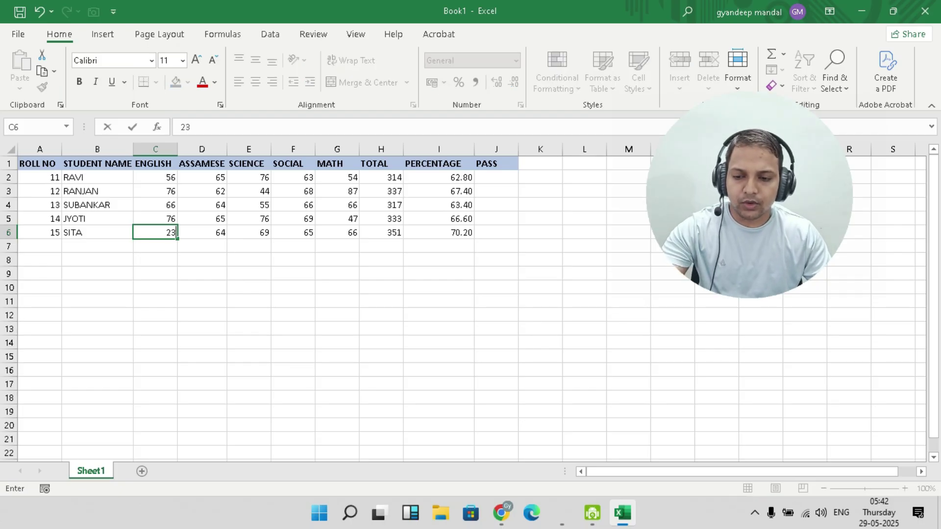
{"action": "key", "text": "Tab"}
{"action": "type", "text": "25"}
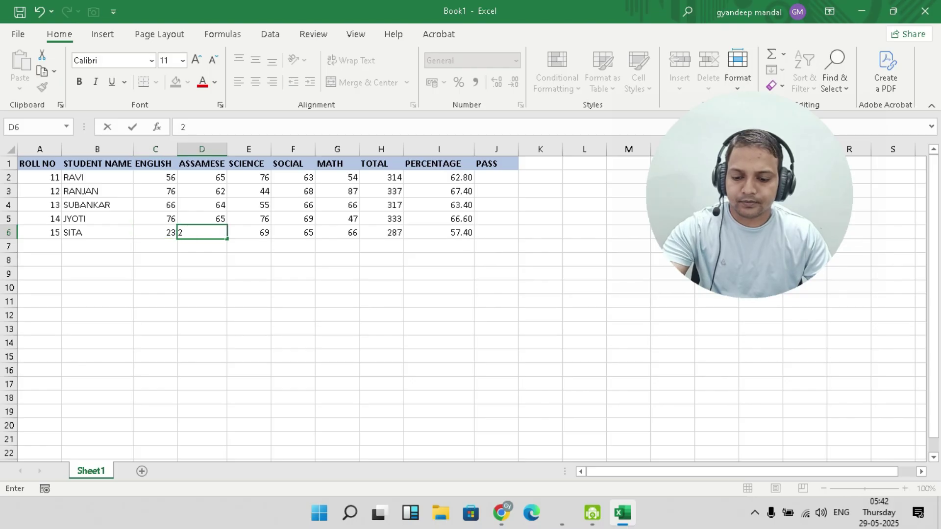
{"action": "key", "text": "Tab"}
{"action": "type", "text": "22"}
{"action": "key", "text": "Tab"}
{"action": "type", "text": "27"}
{"action": "key", "text": "Tab"}
{"action": "type", "text": "36"}
{"action": "key", "text": "BackSpace"}
{"action": "key", "text": "BackSpace"}
{"action": "type", "text": "26"}
{"action": "left_click", "coordinate": [439, 315]}
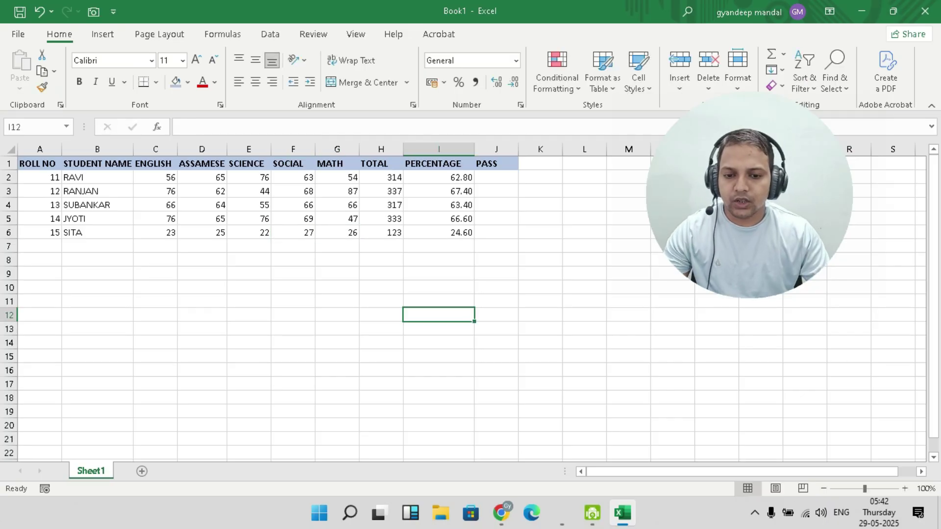
Enter =IF(I2>=30,"PASS","FAIL") in J2 and fill it down through J6
{"action": "left_click", "coordinate": [496, 177]}
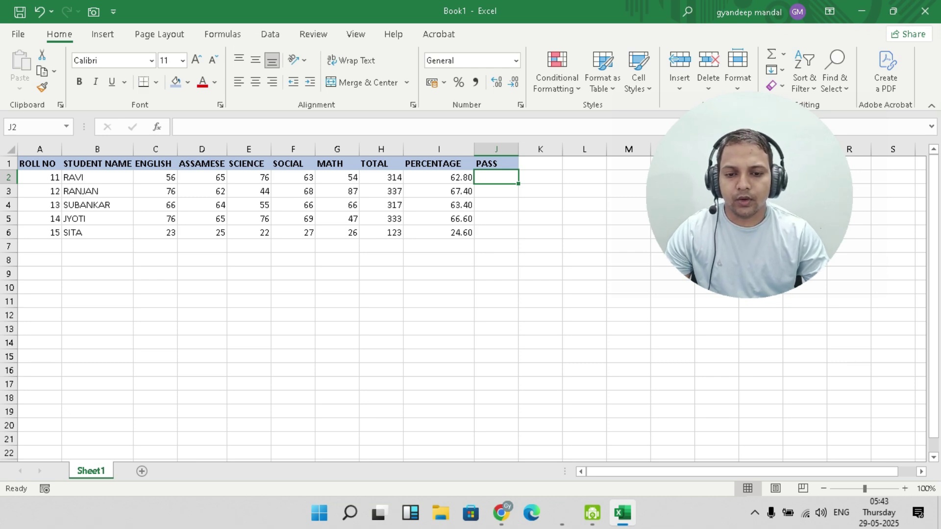
{"action": "type", "text": "="}
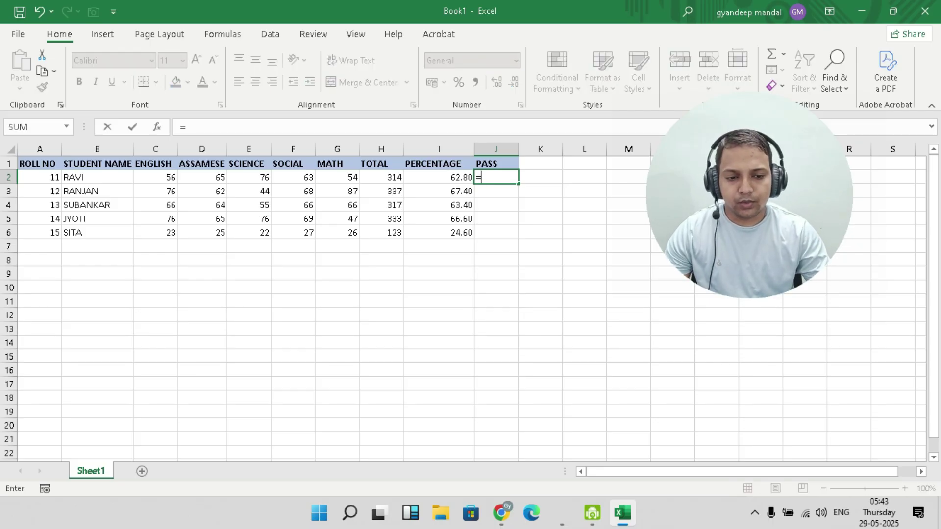
{"action": "type", "text": "IF"}
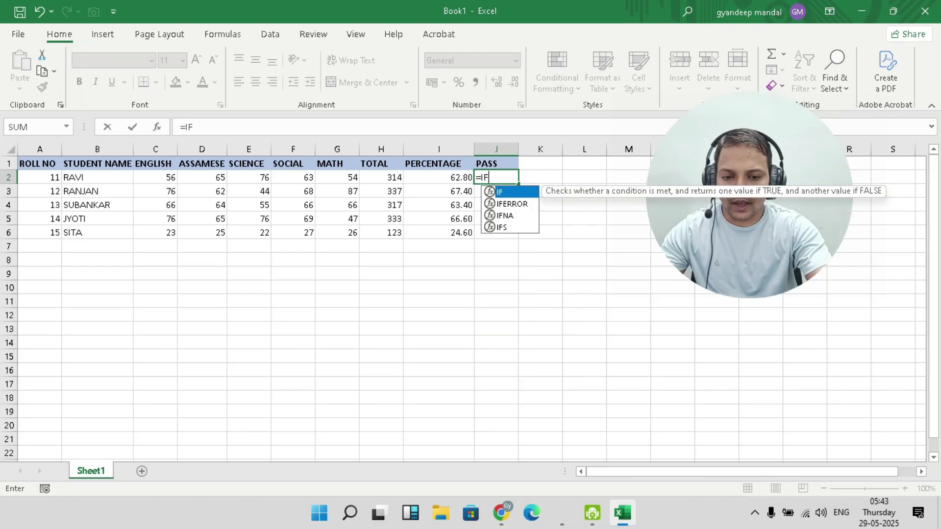
{"action": "type", "text": "("}
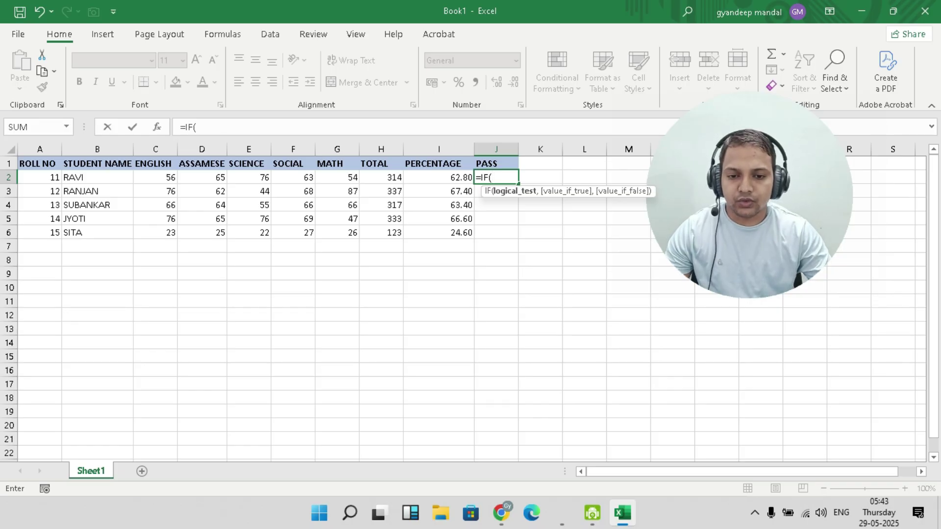
{"action": "key", "text": "Left"}
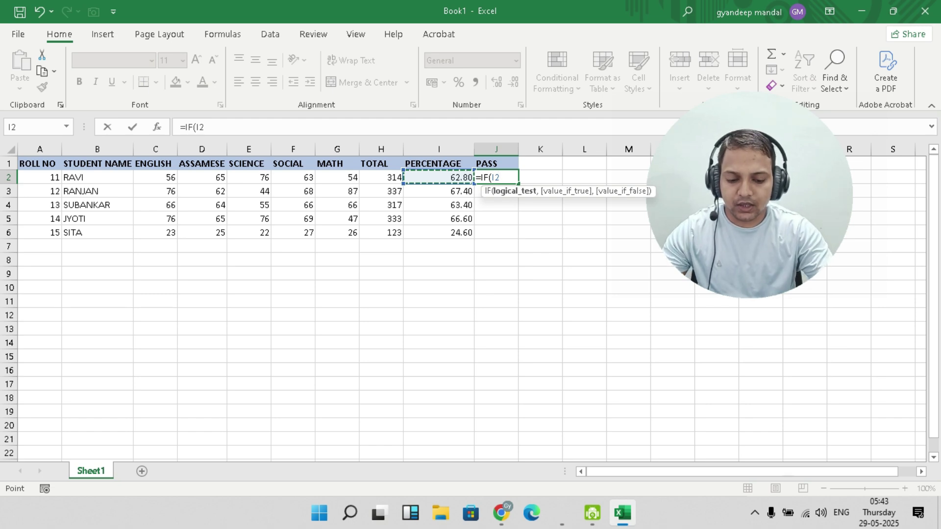
{"action": "type", "text": ">"}
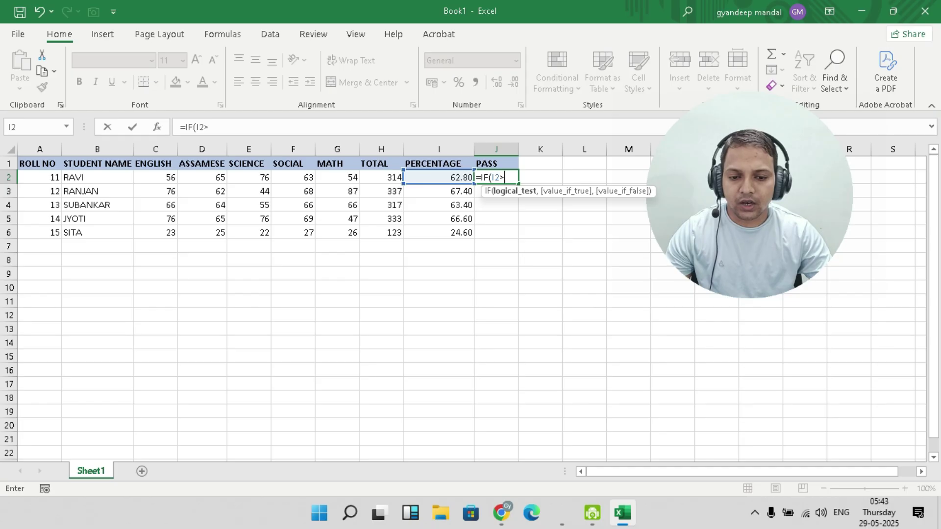
{"action": "type", "text": "="}
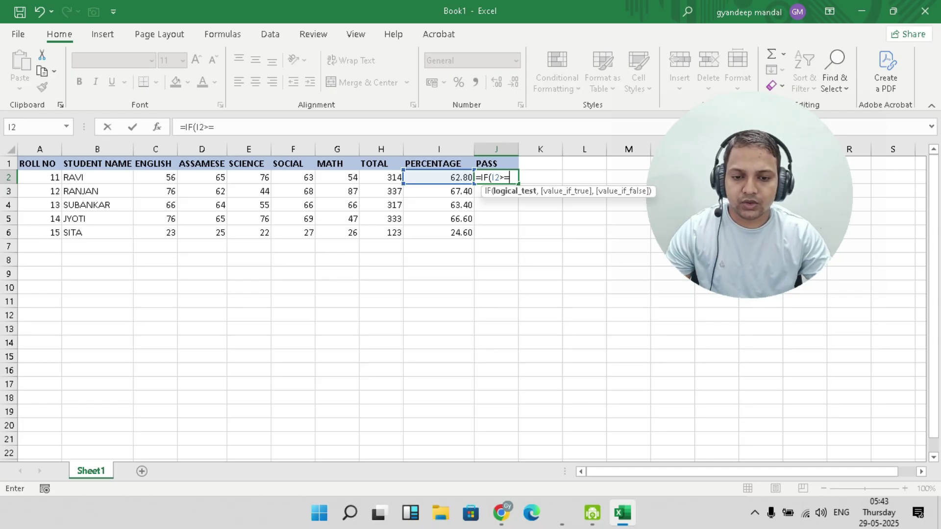
{"action": "type", "text": "30"}
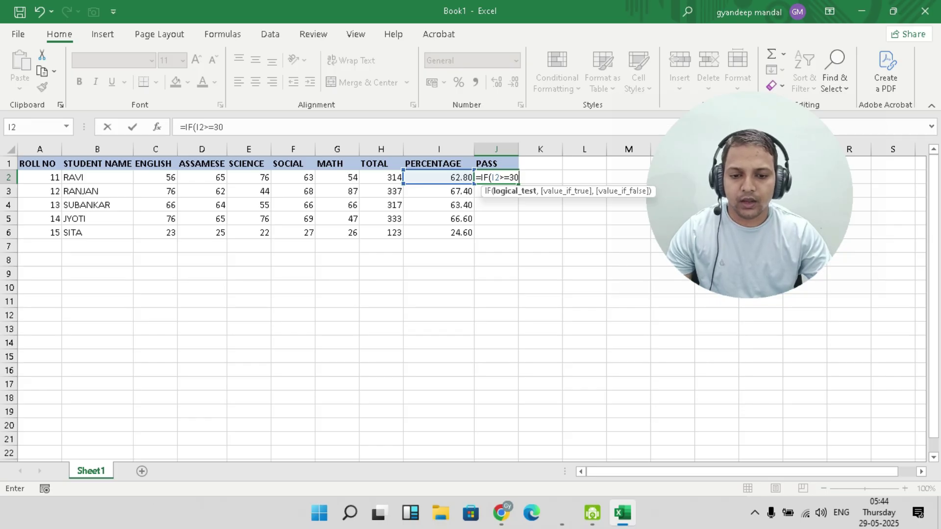
{"action": "type", "text": ",\""}
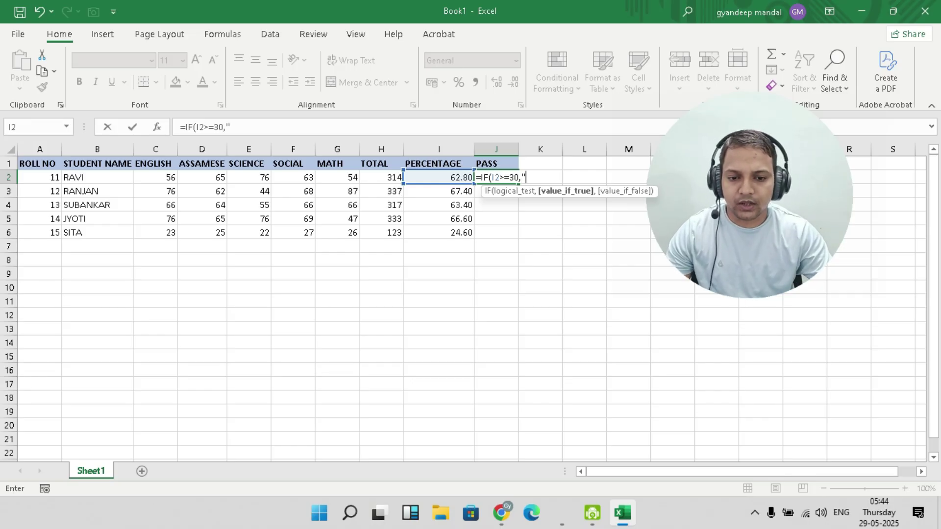
{"action": "type", "text": "PASS\""}
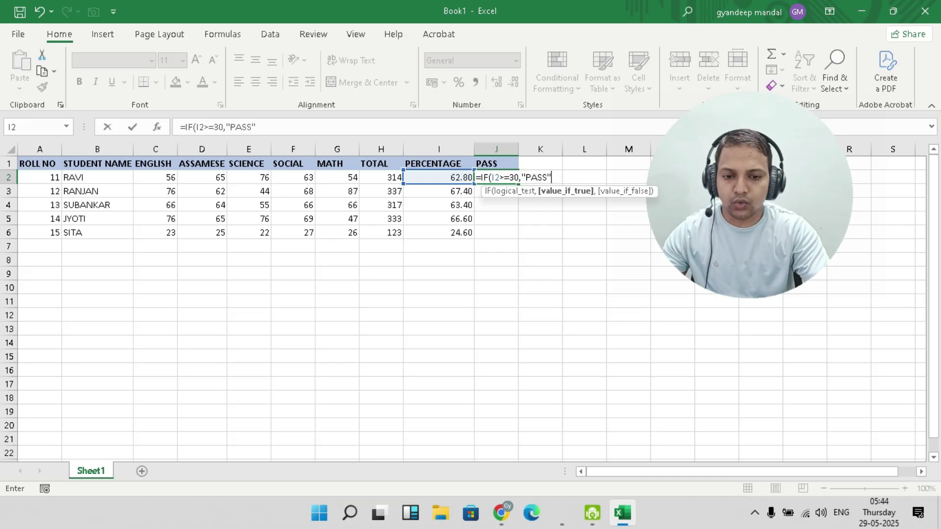
{"action": "type", "text": ",\""}
{"action": "type", "text": "FAIL"}
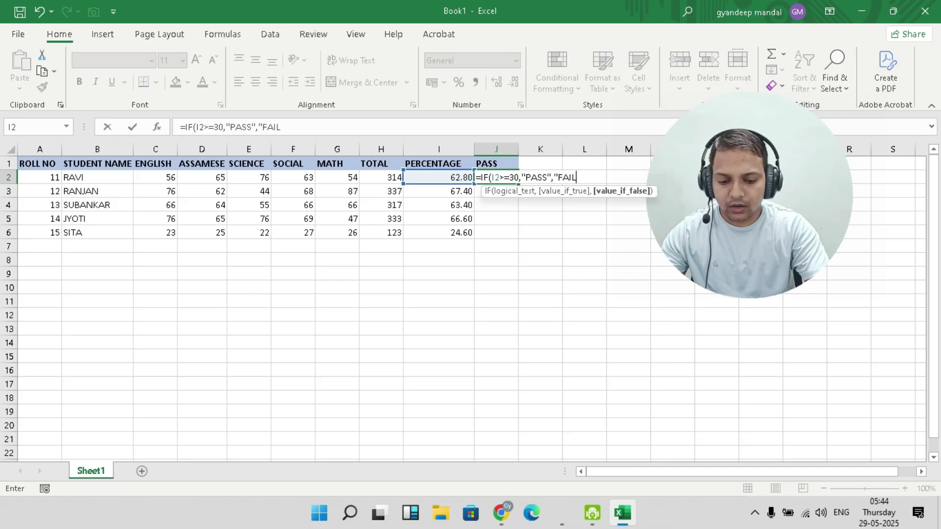
{"action": "type", "text": "\")"}
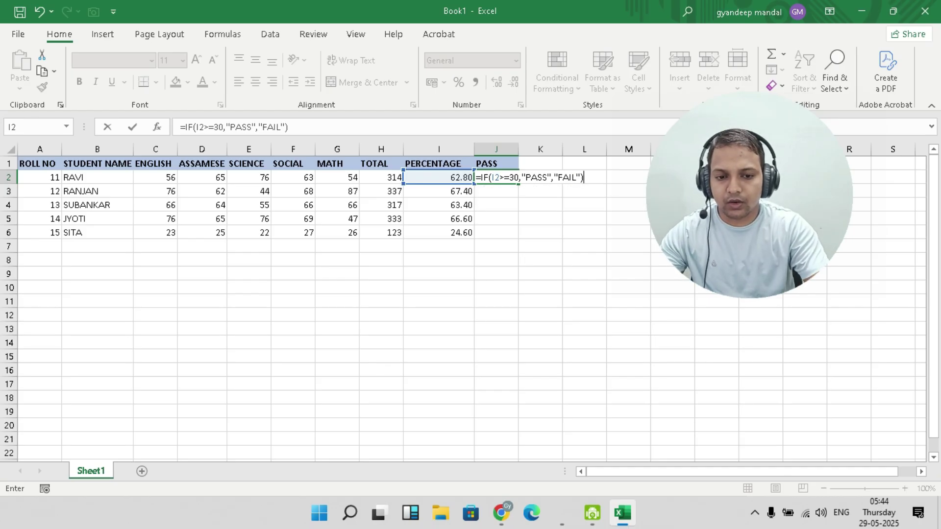
{"action": "key", "text": "Return"}
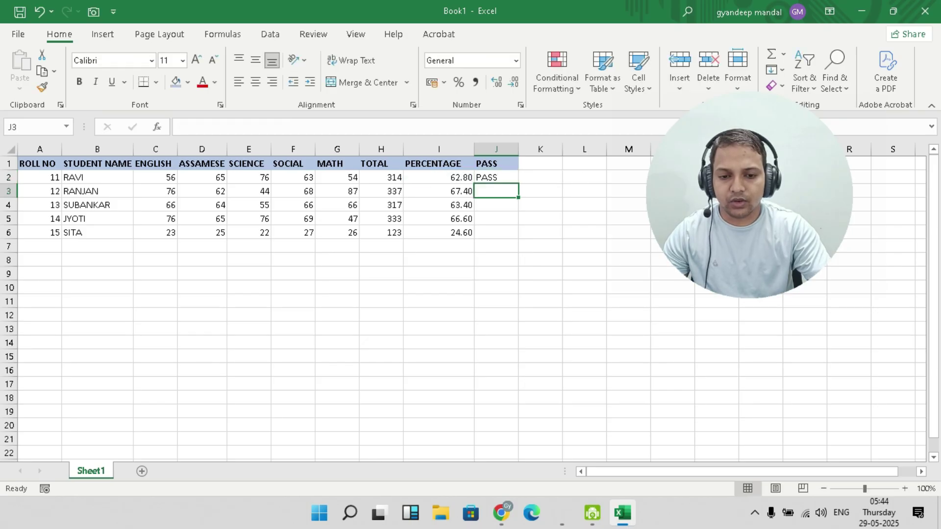
{"action": "key", "text": "Up"}
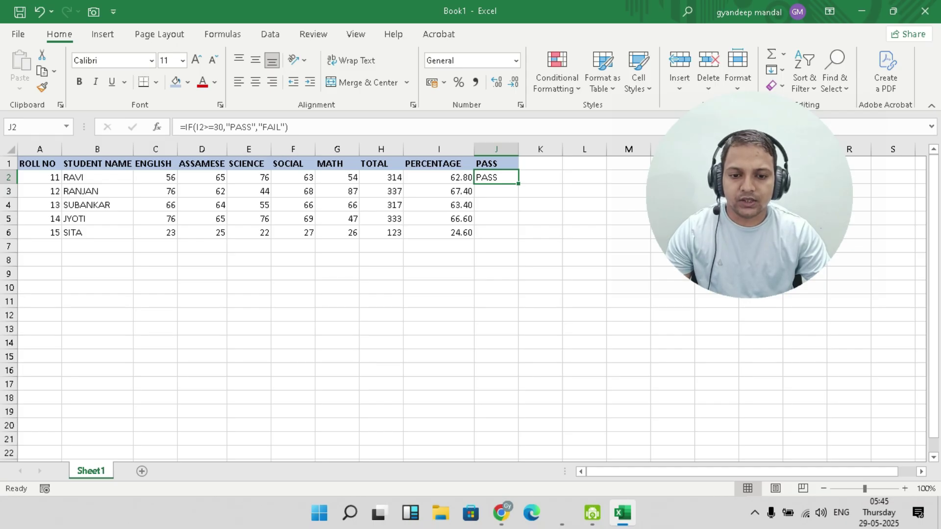
{"action": "left_click_drag", "start_coordinate": [518, 184], "coordinate": [518, 236]}
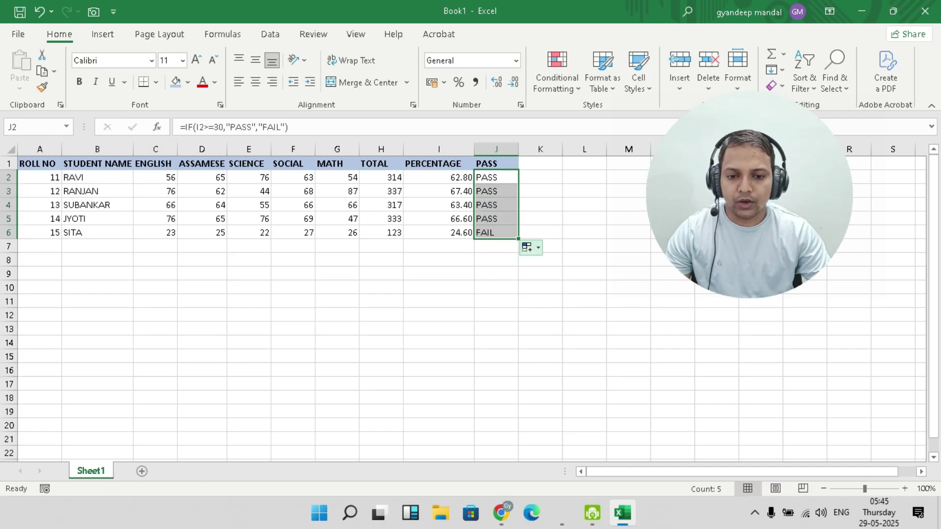
Change the IF results in J2 to "TRUE" and "FALSE" and refill the formula down through J6
{"action": "double_click", "coordinate": [505, 178]}
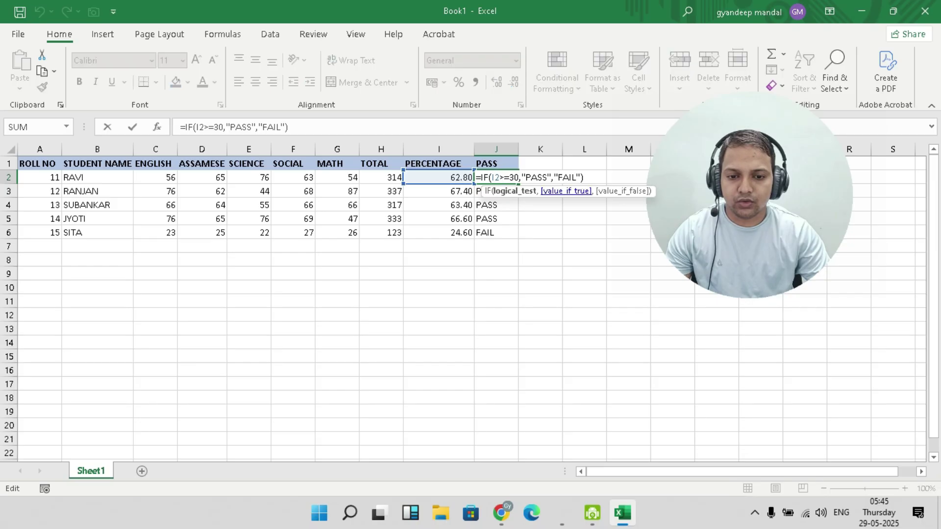
{"action": "left_click_drag", "start_coordinate": [541, 178], "coordinate": [526, 177]}
{"action": "left_click", "coordinate": [547, 178]}
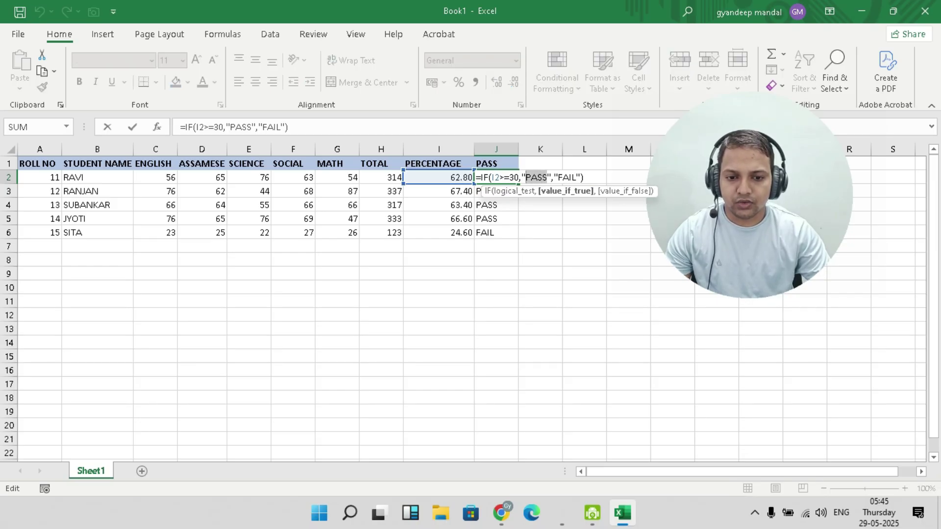
{"action": "type", "text": "TRUE"}
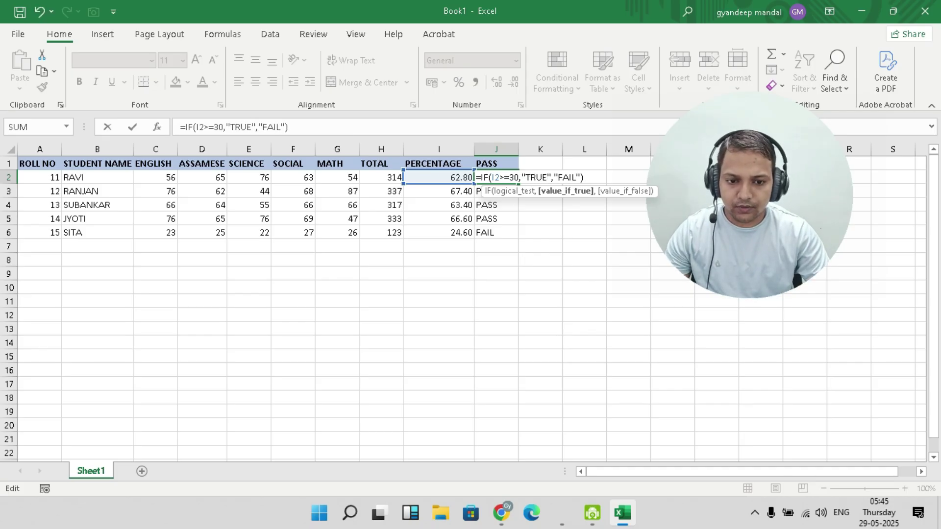
{"action": "left_click_drag", "start_coordinate": [576, 177], "coordinate": [554, 177]}
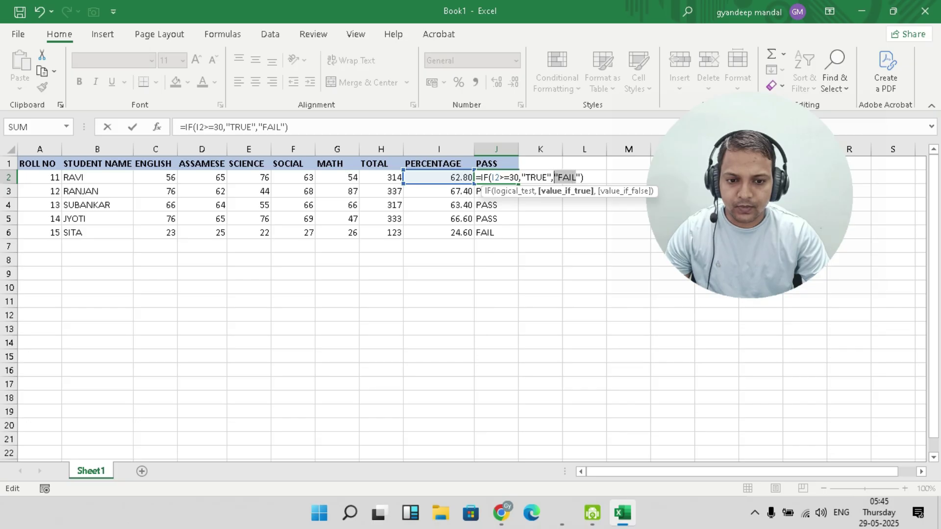
{"action": "type", "text": "\"FALSE"}
{"action": "key", "text": "Return"}
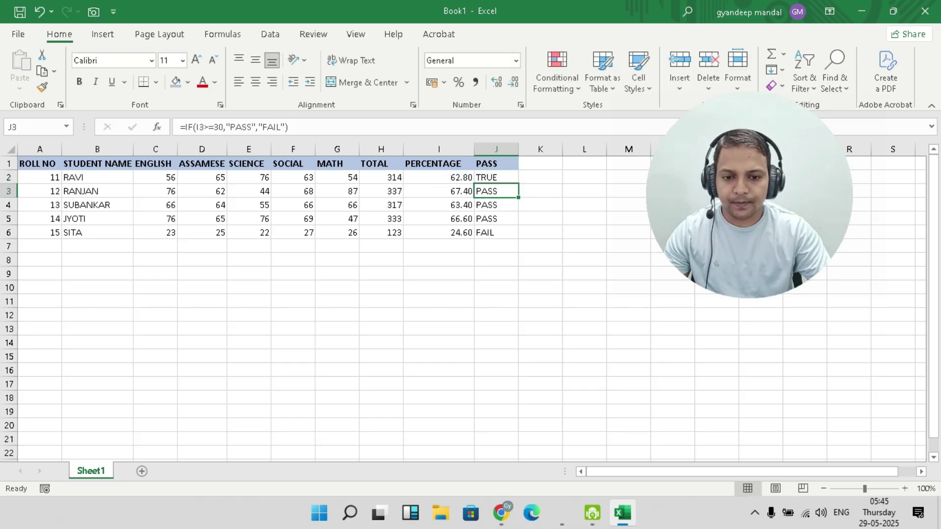
{"action": "left_click", "coordinate": [496, 177]}
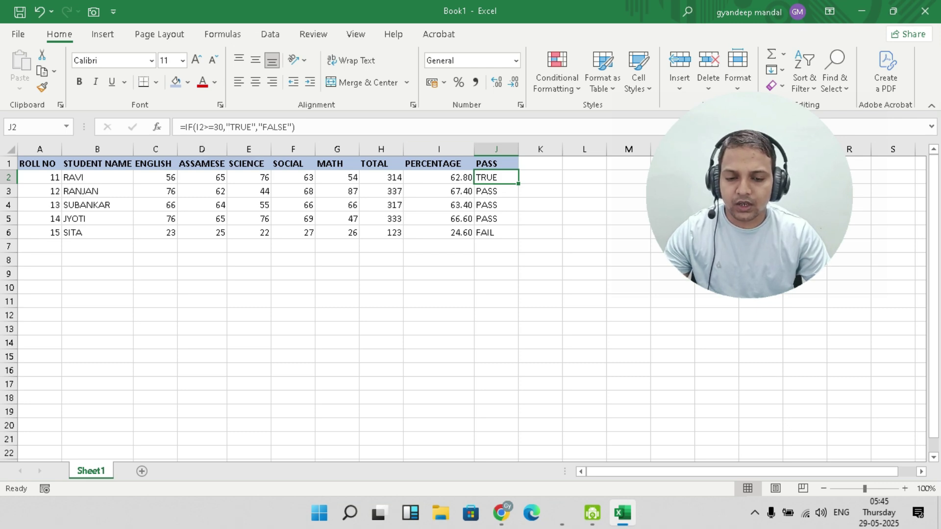
{"action": "left_click_drag", "start_coordinate": [518, 184], "coordinate": [518, 238]}
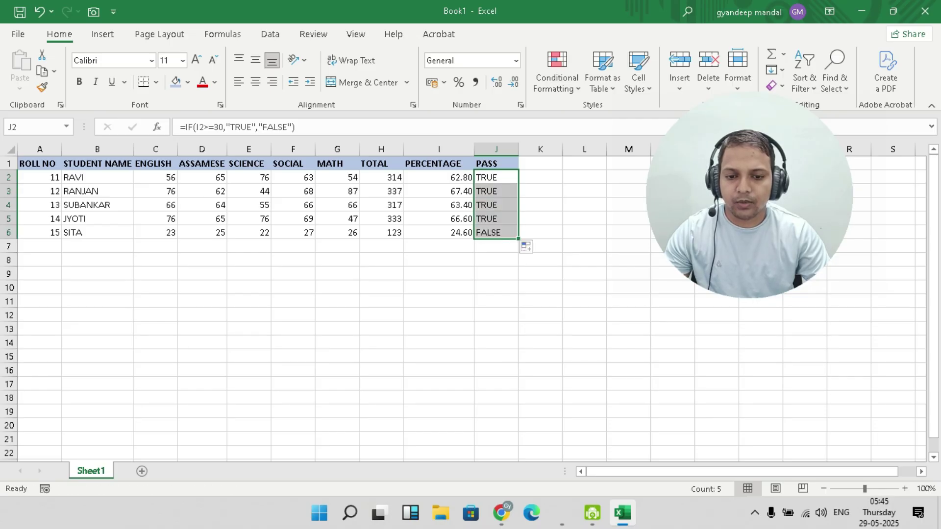
{"action": "left_click", "coordinate": [501, 233]}
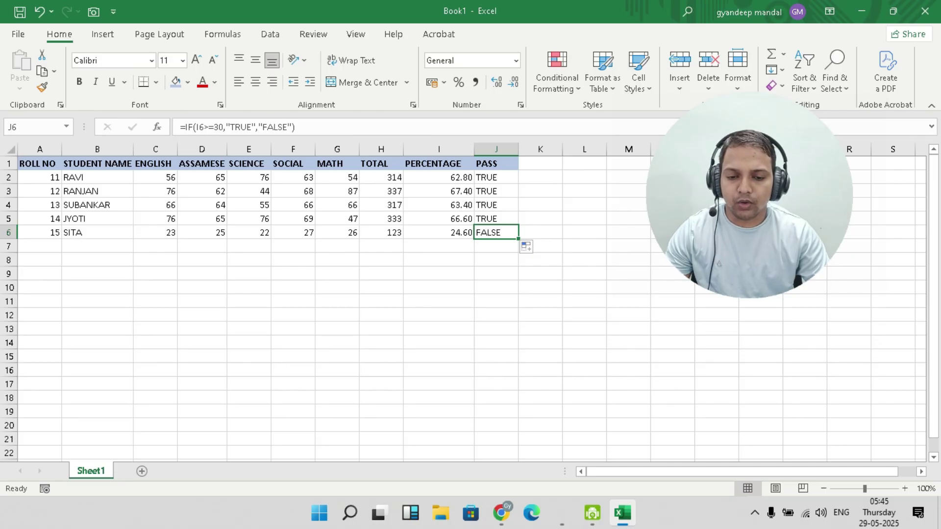
Replace the value-if-true text in the J2 formula with "PASS"
{"action": "left_click", "coordinate": [496, 178]}
{"action": "double_click", "coordinate": [504, 177]}
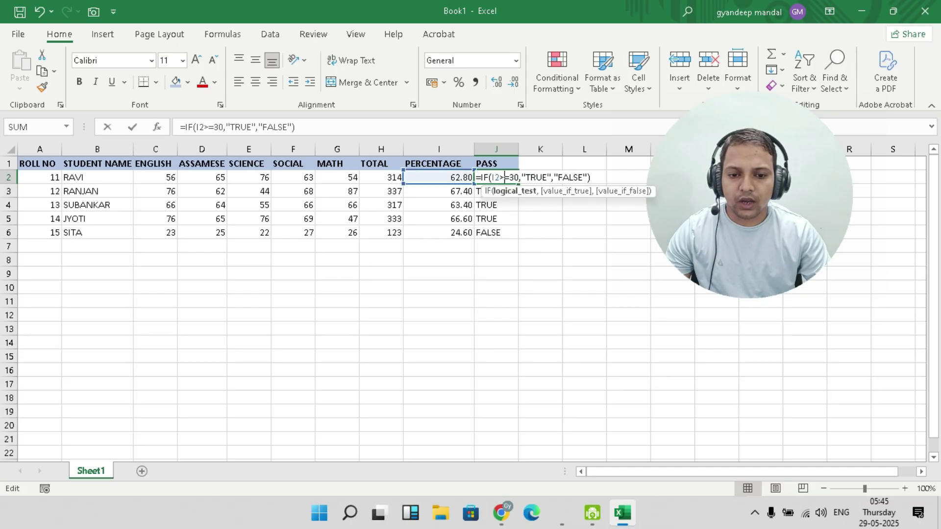
{"action": "left_click", "coordinate": [547, 177]}
{"action": "key", "text": "Left"}
{"action": "key", "text": "Delete"}
{"action": "key", "text": "BackSpace"}
{"action": "key", "text": "BackSpace"}
{"action": "key", "text": "BackSpace"}
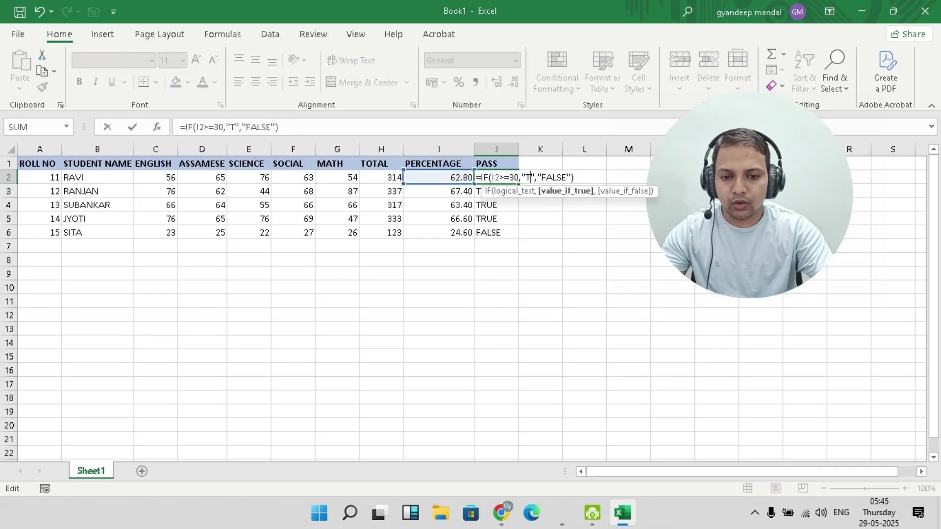
{"action": "type", "text": "PASS"}
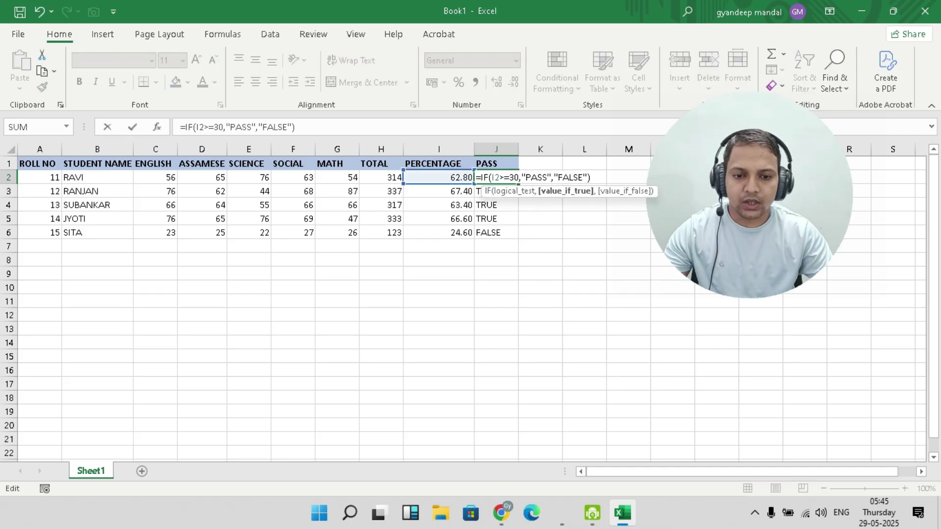
Replace the value-if-false text in the J2 formula with "FAIL" and refill the formula down through J6
{"action": "left_click", "coordinate": [583, 177]}
{"action": "key", "text": "BackSpace"}
{"action": "key", "text": "BackSpace"}
{"action": "key", "text": "BackSpace"}
{"action": "key", "text": "BackSpace"}
{"action": "key", "text": "BackSpace"}
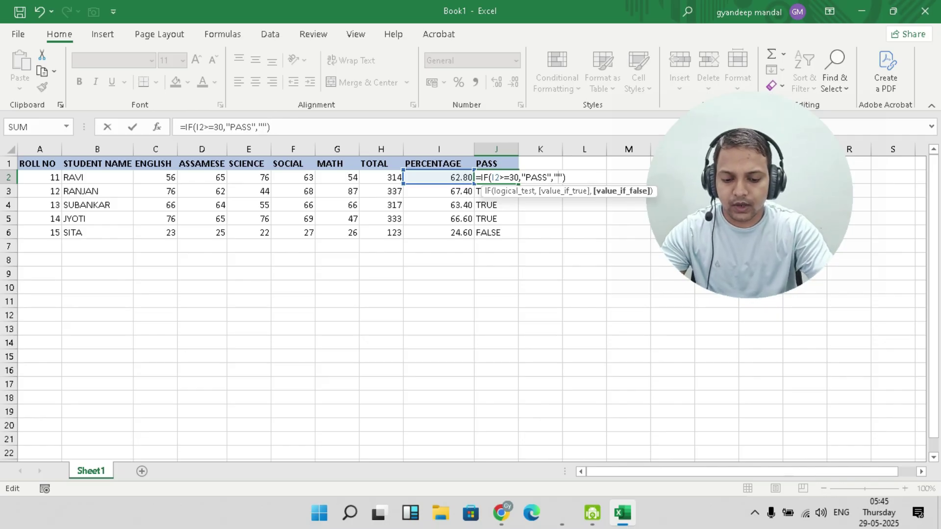
{"action": "type", "text": "FAIL"}
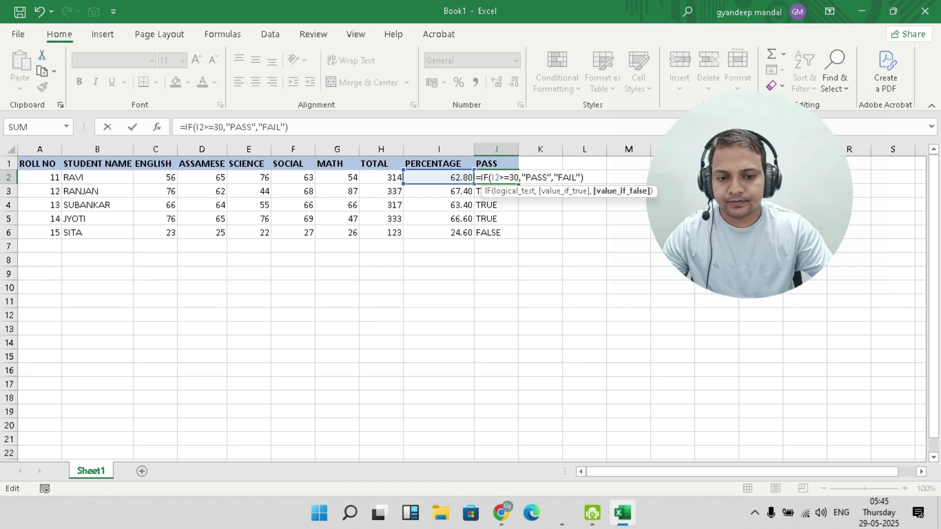
{"action": "key", "text": "Return"}
{"action": "key", "text": "Up"}
{"action": "left_click_drag", "start_coordinate": [518, 184], "coordinate": [517, 239]}
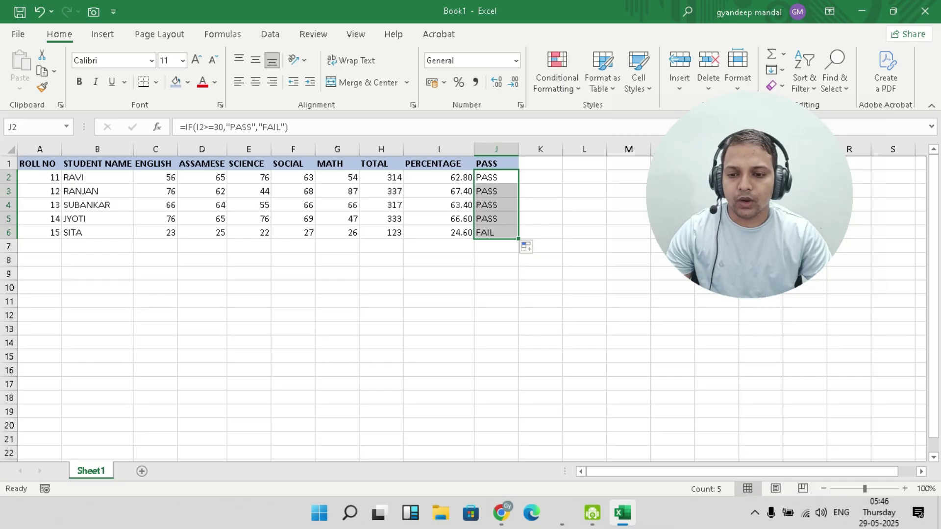
Replace the marks in C4:E4 with 31 for English, 32 for Assamese and 33 for Science
{"action": "left_click", "coordinate": [156, 206]}
{"action": "type", "text": "3"}
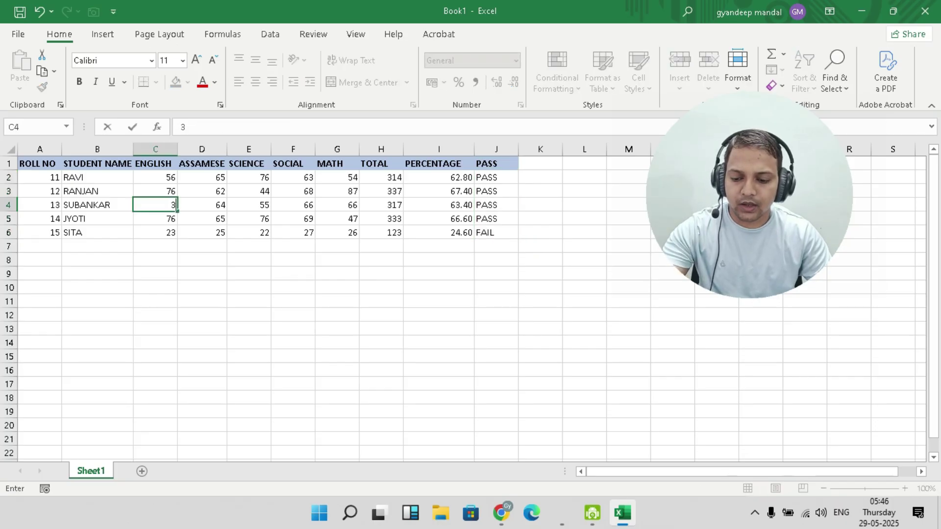
{"action": "type", "text": "1"}
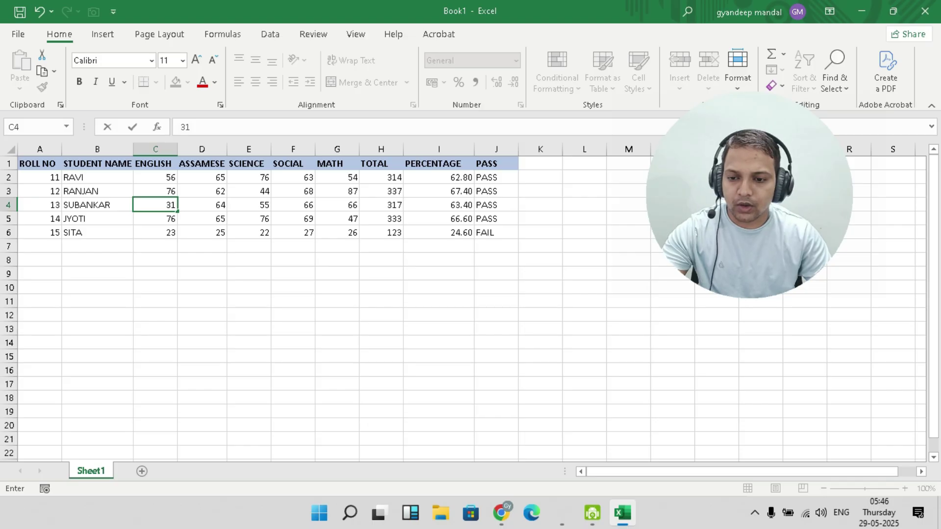
{"action": "key", "text": "Tab"}
{"action": "type", "text": "32"}
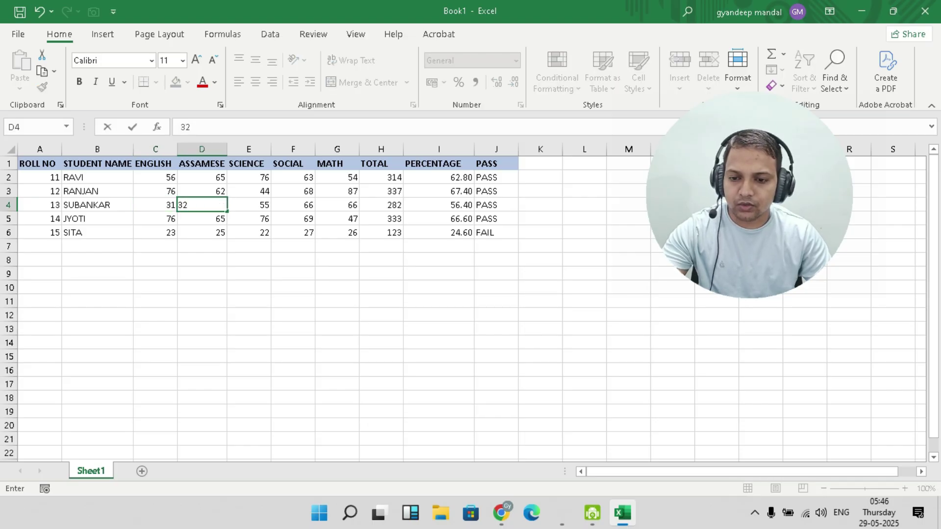
{"action": "key", "text": "Tab"}
{"action": "type", "text": "33"}
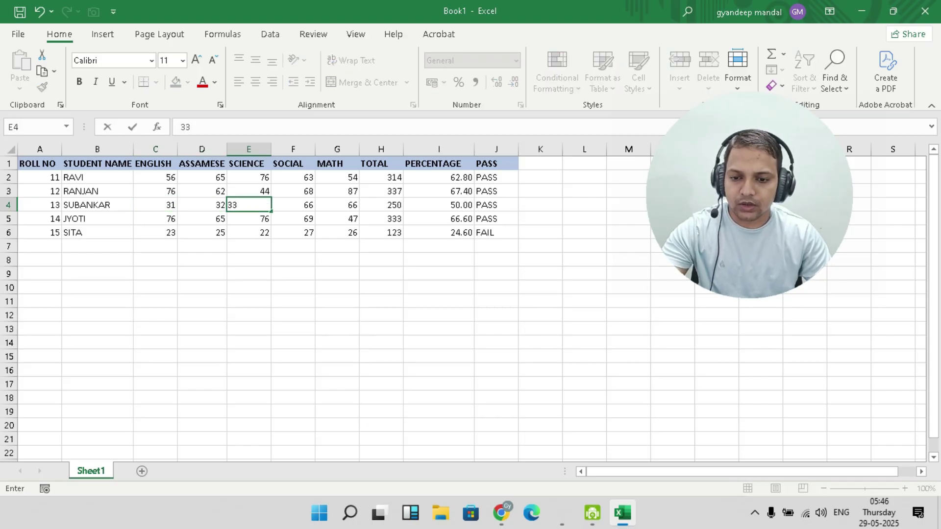
{"action": "key", "text": "Tab"}
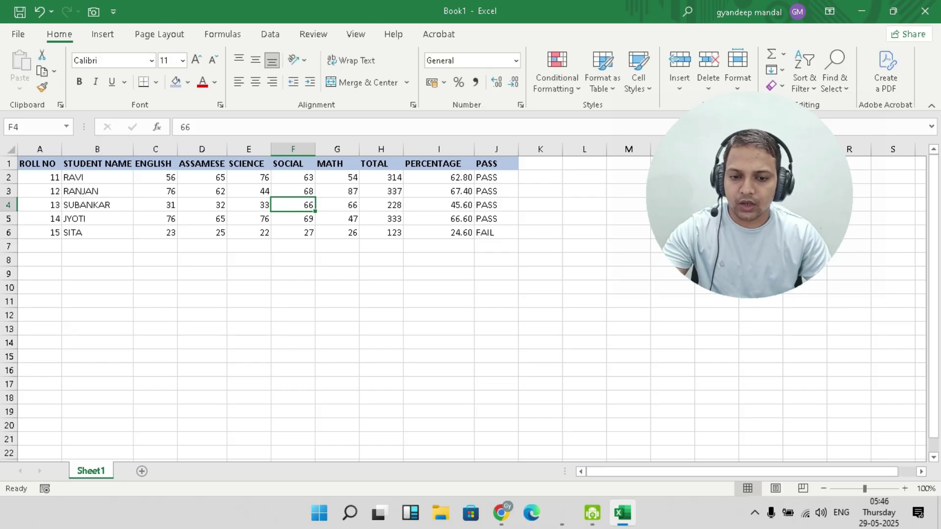
Replace the marks in C4:G4 with 27, 27, 21, 22 and 22 to test a low-scoring student's result
{"action": "left_click", "coordinate": [155, 205]}
{"action": "type", "text": "27"}
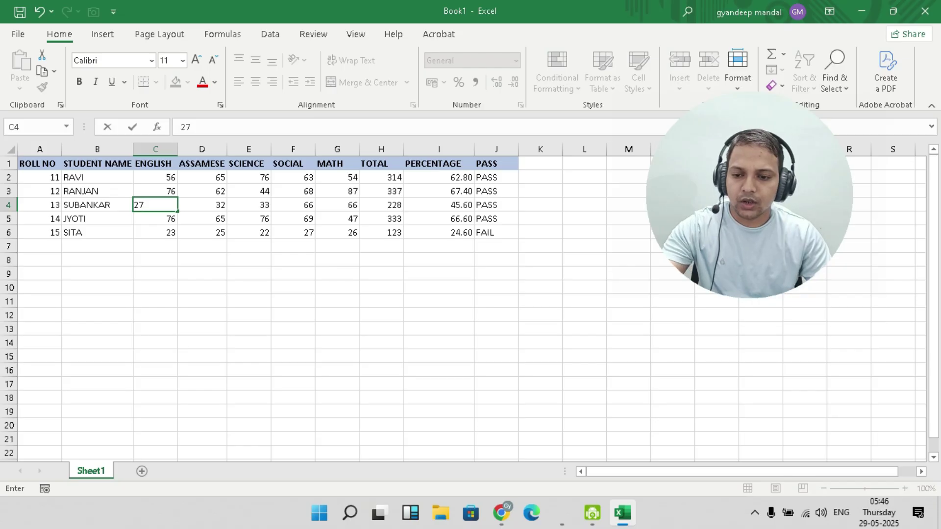
{"action": "key", "text": "Tab"}
{"action": "type", "text": "27"}
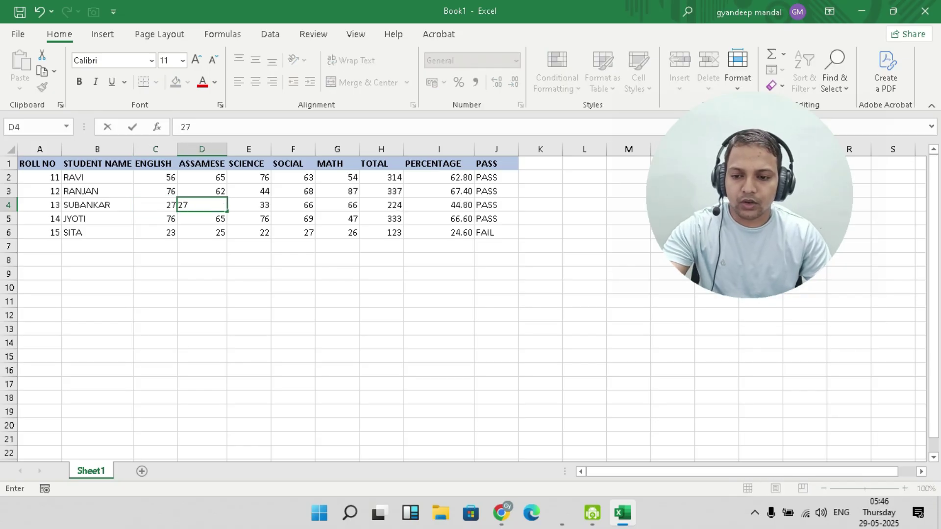
{"action": "key", "text": "Tab"}
{"action": "type", "text": "21"}
{"action": "key", "text": "Tab"}
{"action": "type", "text": "22"}
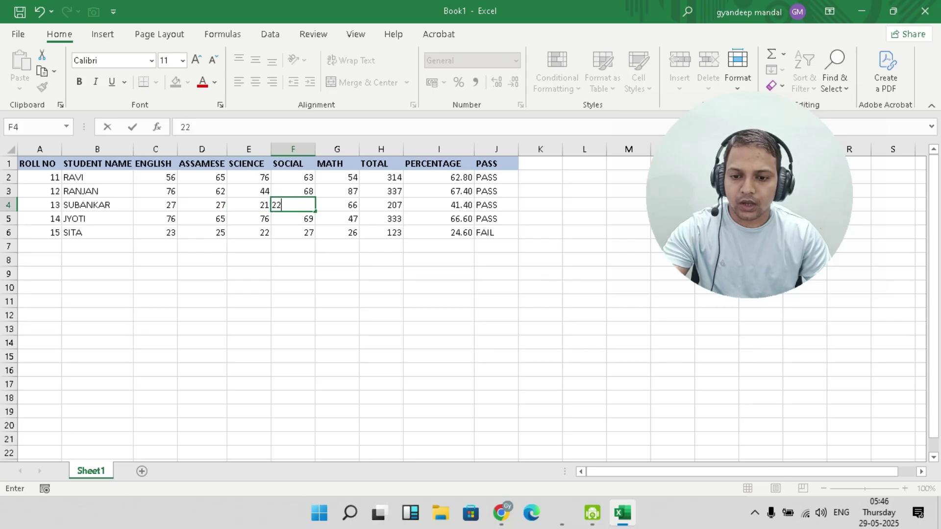
{"action": "key", "text": "Tab"}
{"action": "type", "text": "22"}
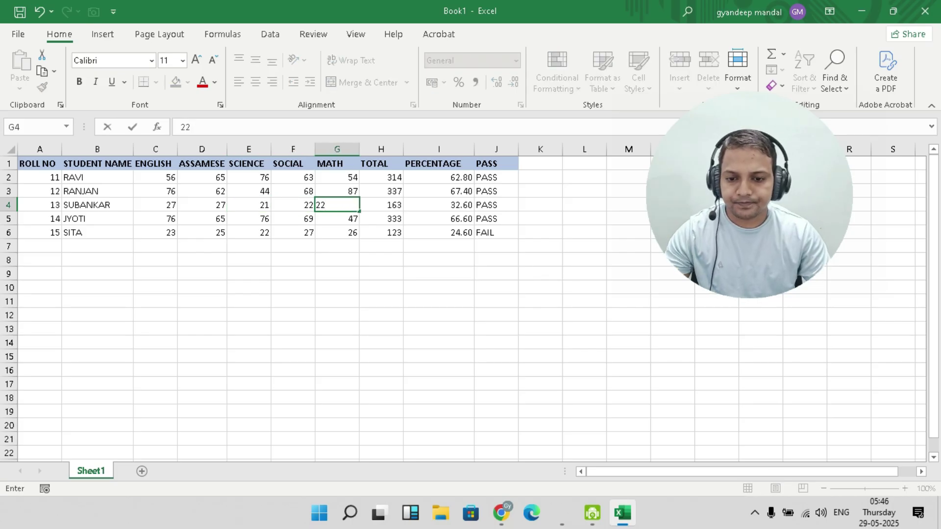
{"action": "left_click", "coordinate": [584, 259]}
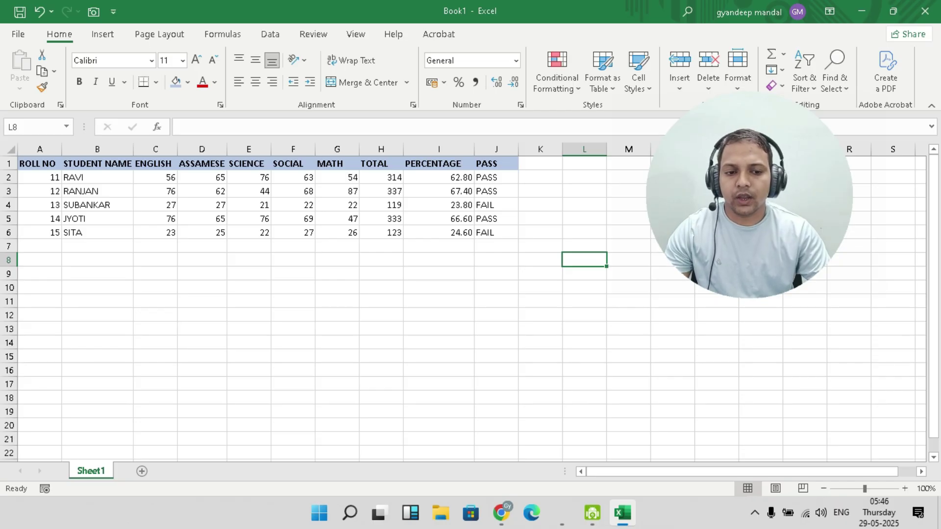
Replace the marks in C4:G4 with 34 for English, 36 for Assamese, 50 for Science, 26 for Social and 20 for Math
{"action": "left_click", "coordinate": [155, 205]}
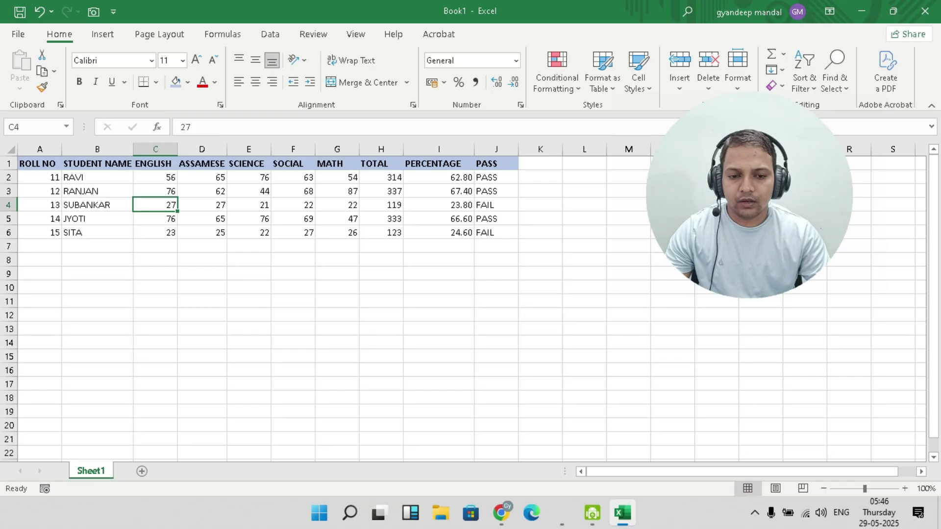
{"action": "type", "text": "3"}
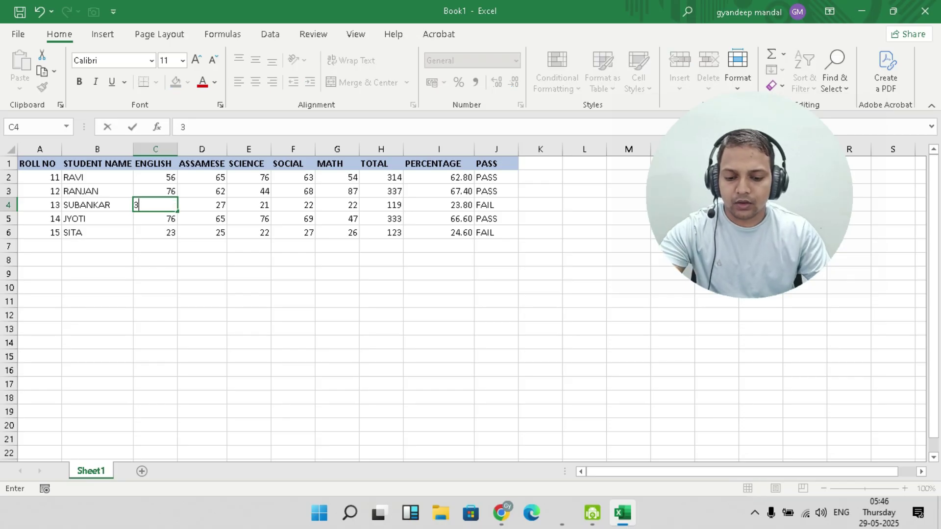
{"action": "type", "text": "4"}
{"action": "key", "text": "Tab"}
{"action": "type", "text": "36"}
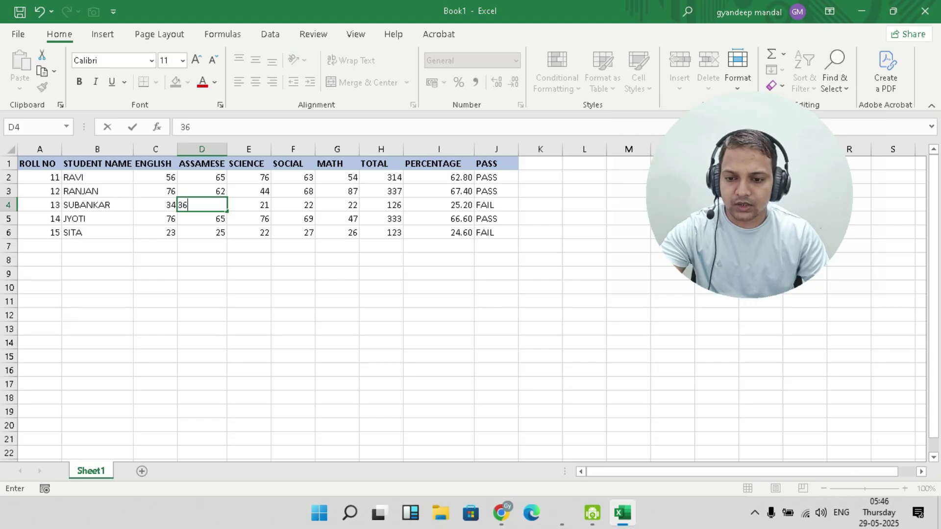
{"action": "key", "text": "Tab"}
{"action": "type", "text": "50"}
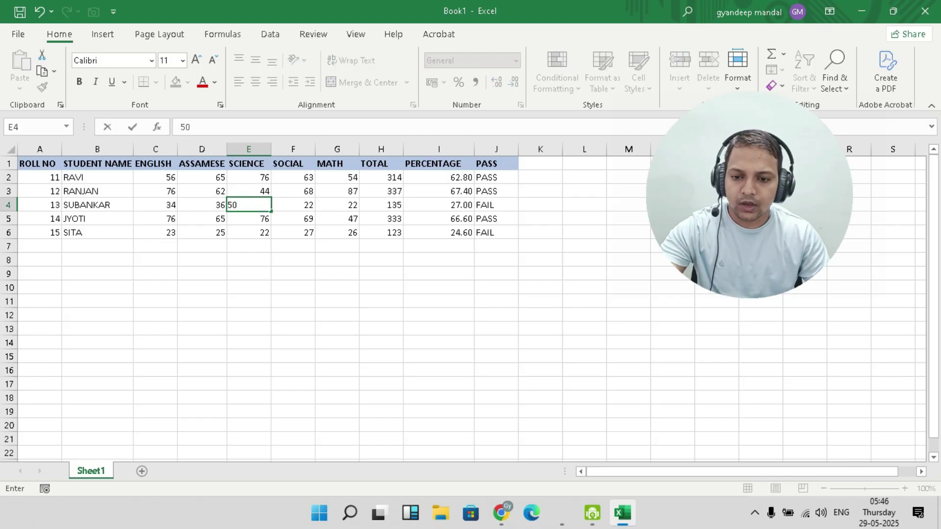
{"action": "key", "text": "Tab"}
{"action": "type", "text": "26"}
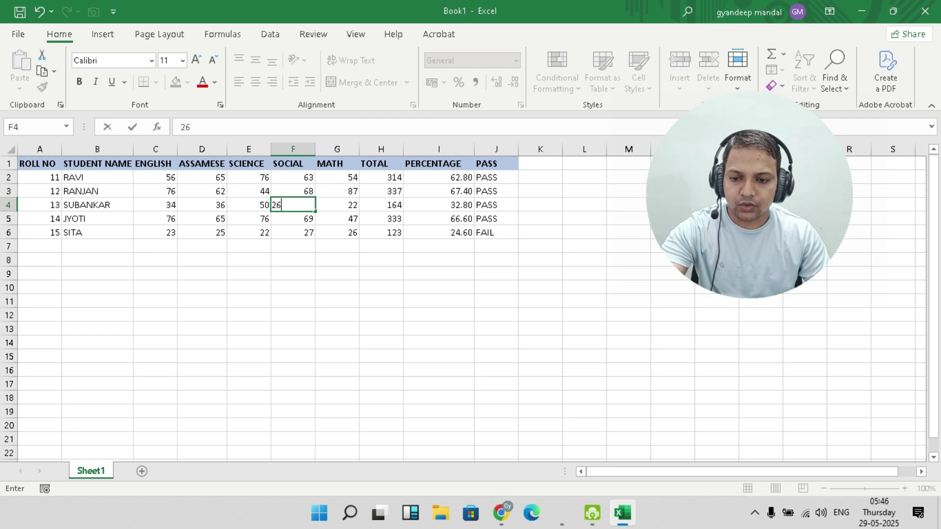
{"action": "key", "text": "Tab"}
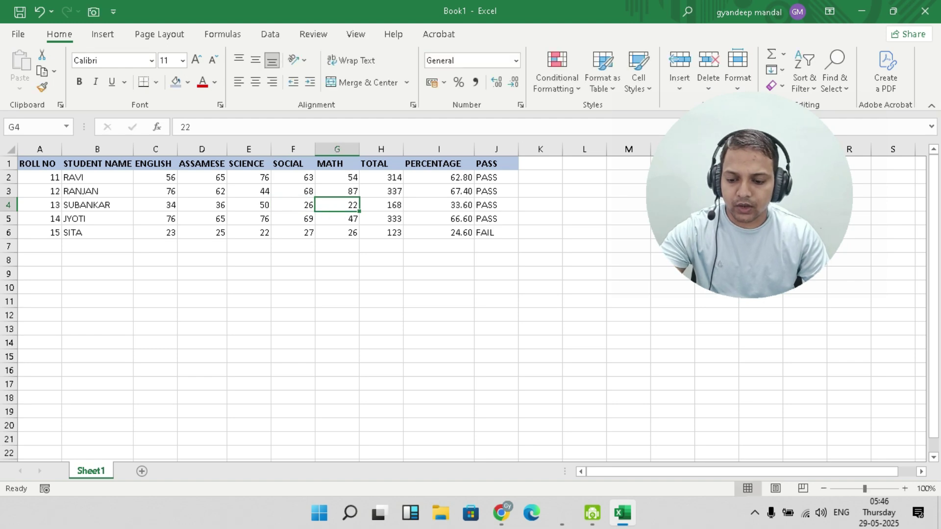
{"action": "type", "text": "20"}
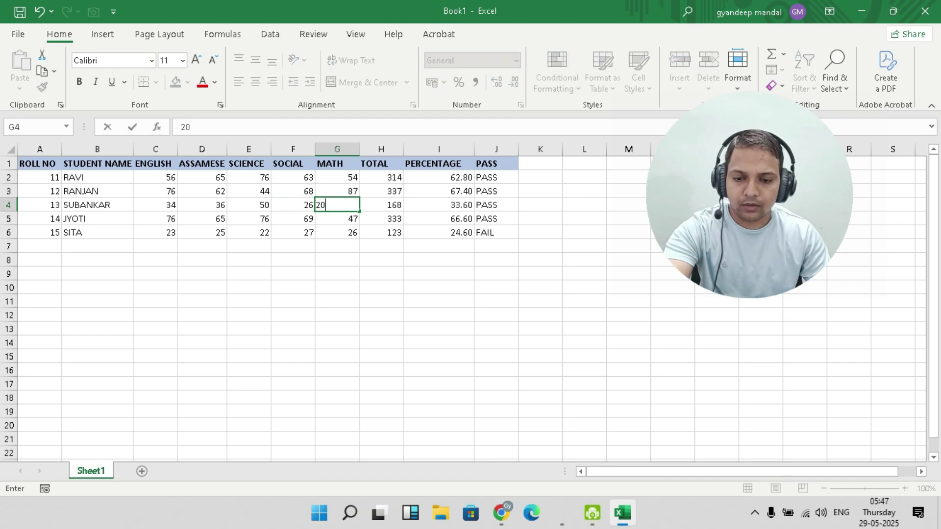
{"action": "left_click", "coordinate": [381, 260]}
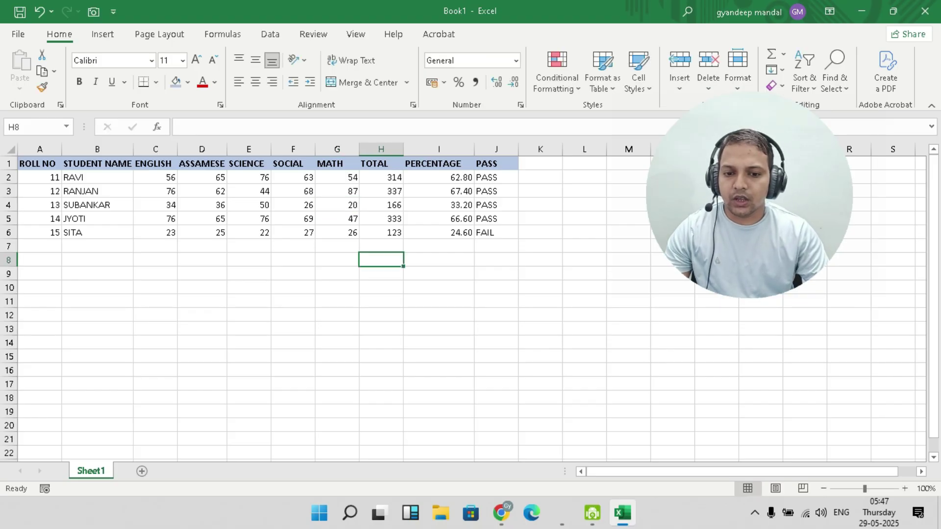
Check the result formula in J4 and highlight the Social and Math marks in F4:G4 with a red fill
{"action": "left_click", "coordinate": [495, 205]}
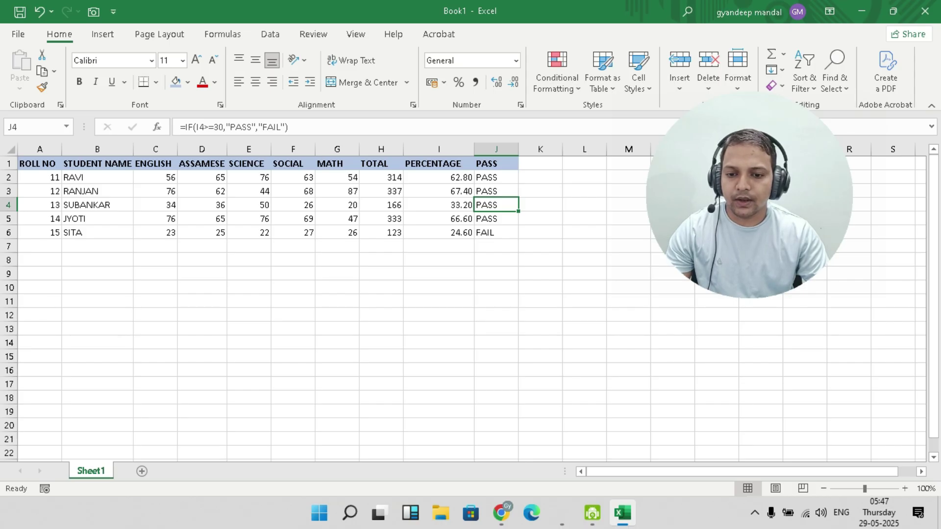
{"action": "left_click_drag", "start_coordinate": [293, 205], "coordinate": [337, 205]}
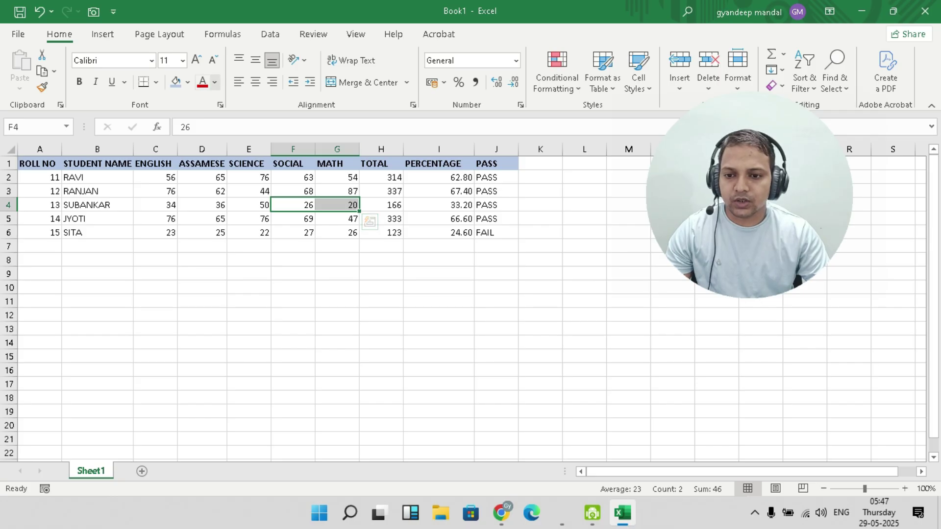
{"action": "left_click", "coordinate": [187, 82]}
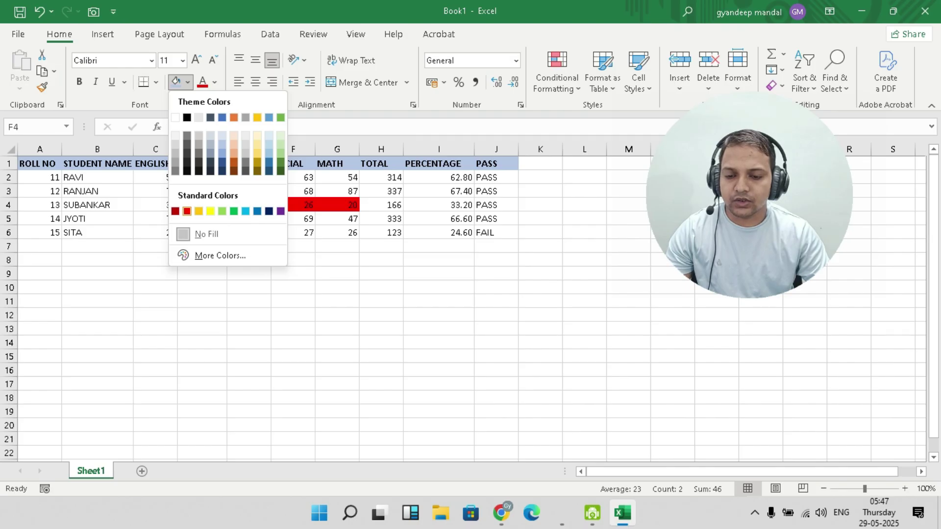
{"action": "left_click", "coordinate": [186, 211]}
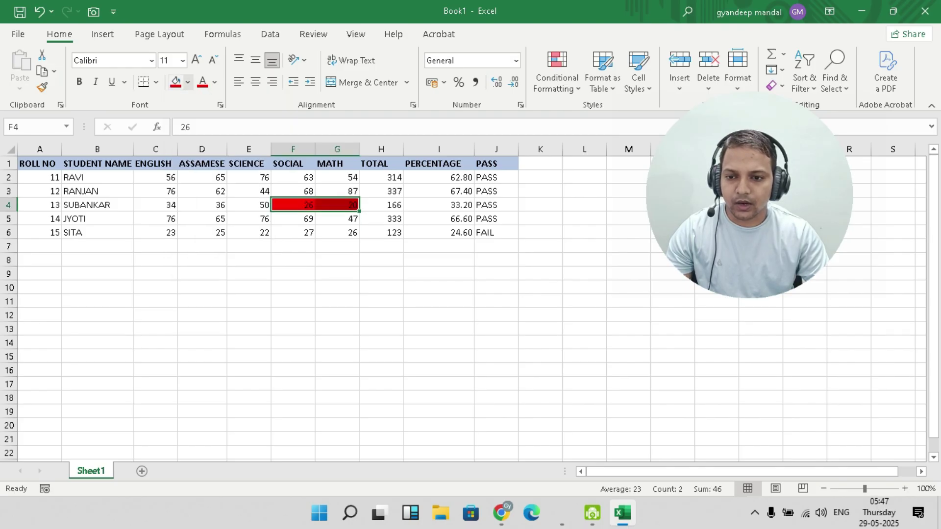
Change the fill of the Social and Math marks in F4:G4 to white
{"action": "left_click", "coordinate": [187, 81]}
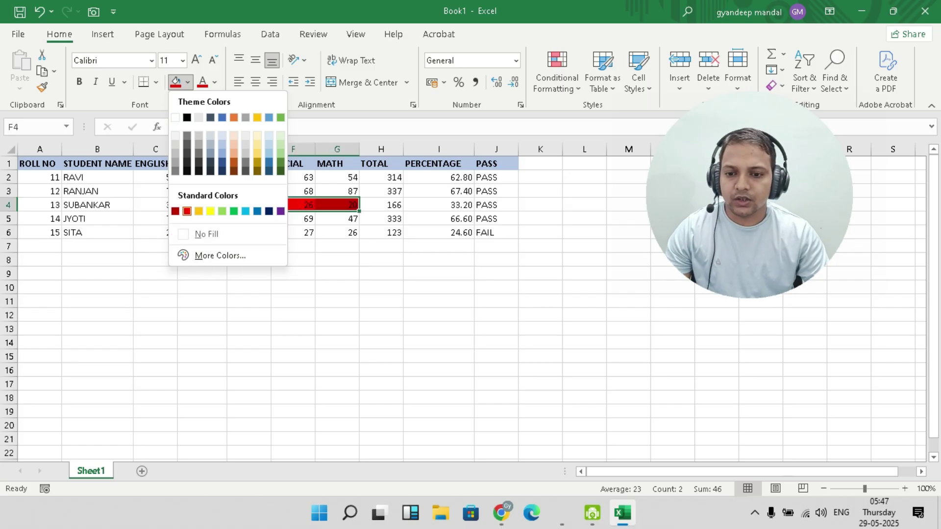
{"action": "left_click", "coordinate": [175, 118]}
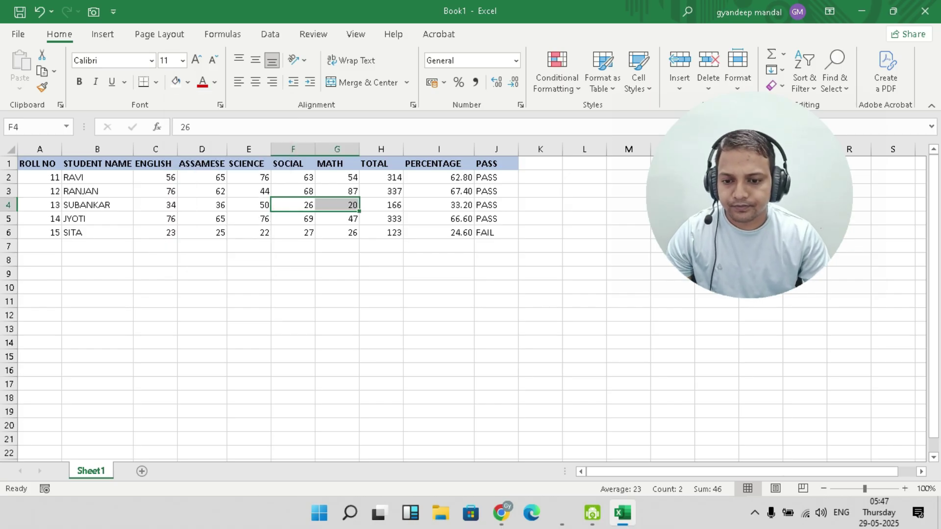
{"action": "left_click", "coordinate": [337, 287]}
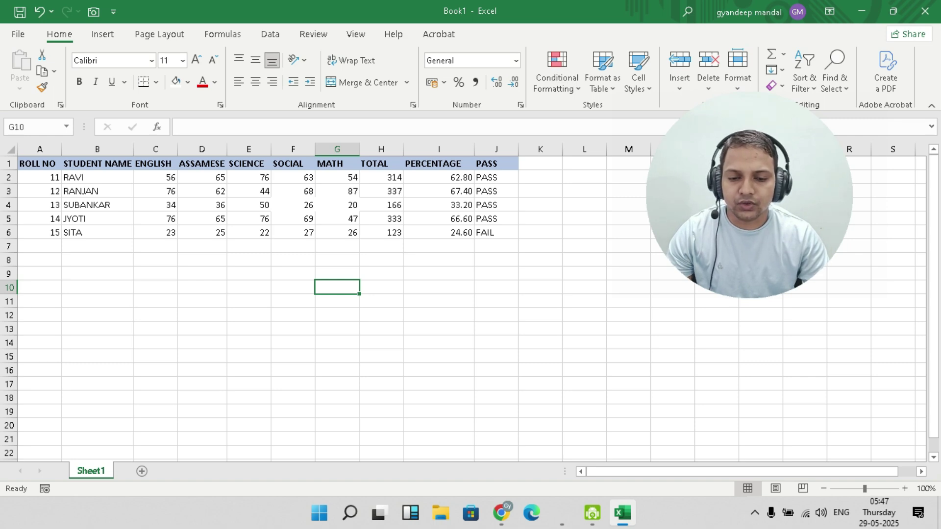
Rename the column header in J1 as RESULT
{"action": "left_click", "coordinate": [540, 163]}
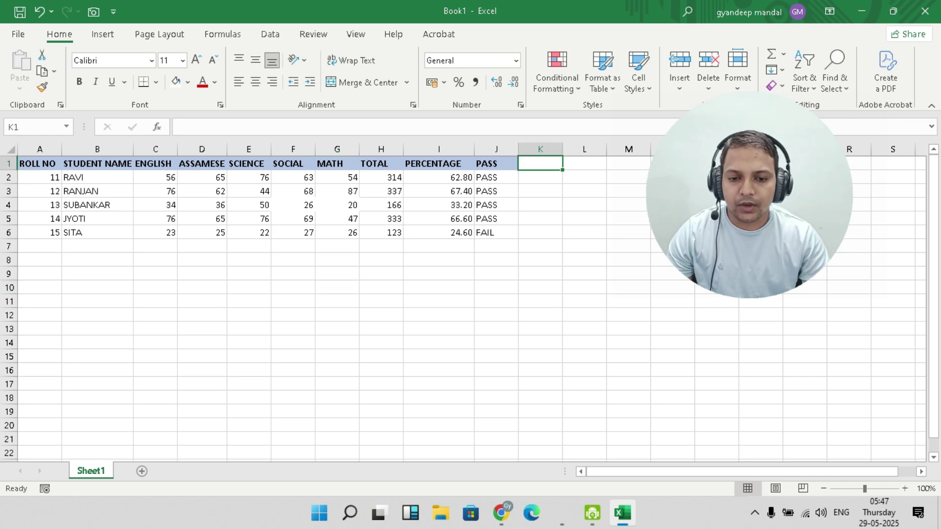
{"action": "left_click", "coordinate": [496, 164]}
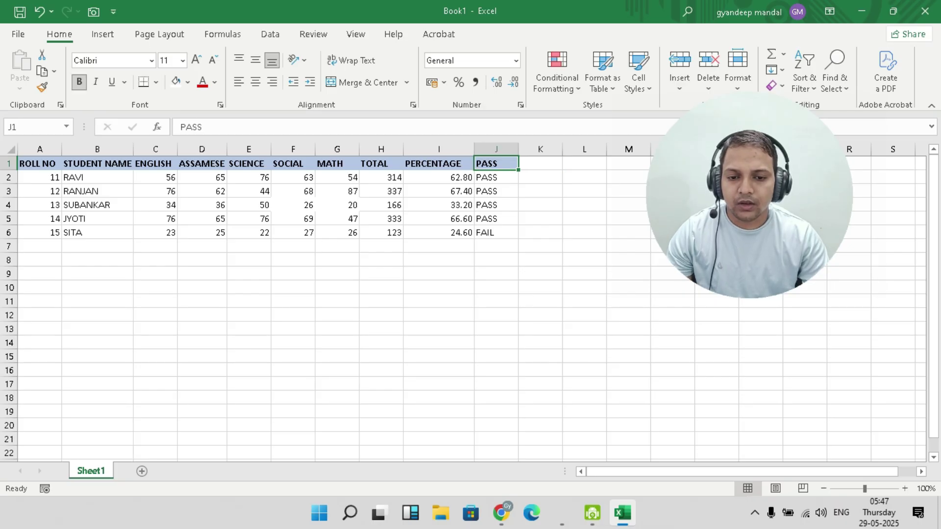
{"action": "type", "text": "STAI"}
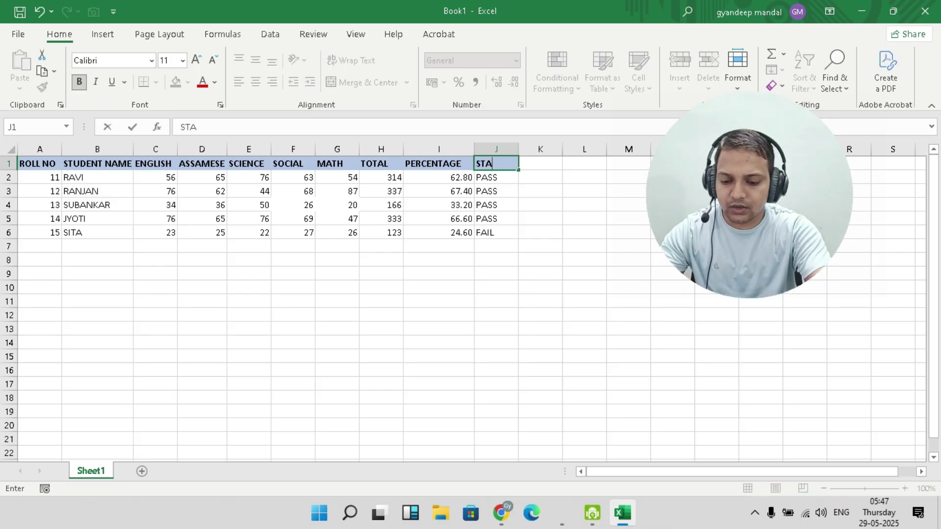
{"action": "key", "text": "BackSpace"}
{"action": "type", "text": "U"}
{"action": "key", "text": "BackSpace"}
{"action": "key", "text": "BackSpace"}
{"action": "key", "text": "BackSpace"}
{"action": "key", "text": "BackSpace"}
{"action": "type", "text": "RESULT"}
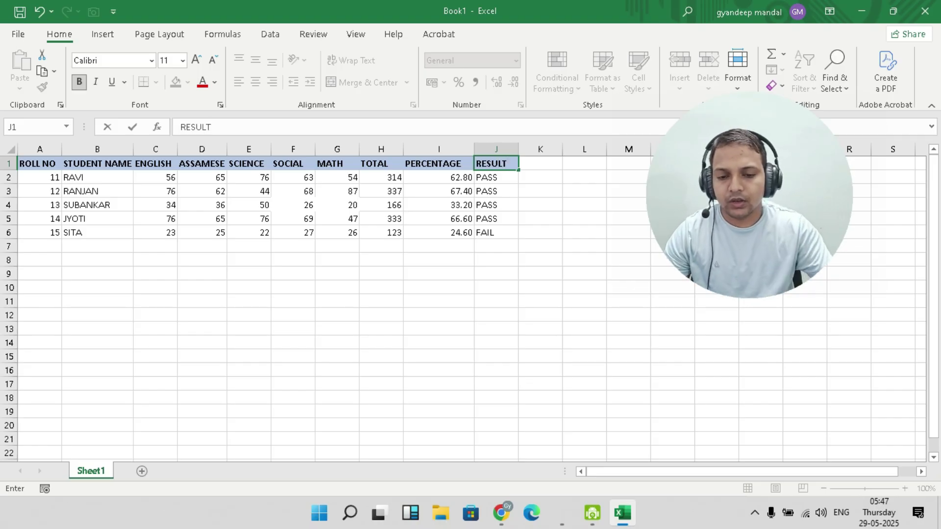
{"action": "left_click", "coordinate": [540, 233]}
Clear the IF formulas from the result cells J2:J6
{"action": "left_click", "coordinate": [496, 177]}
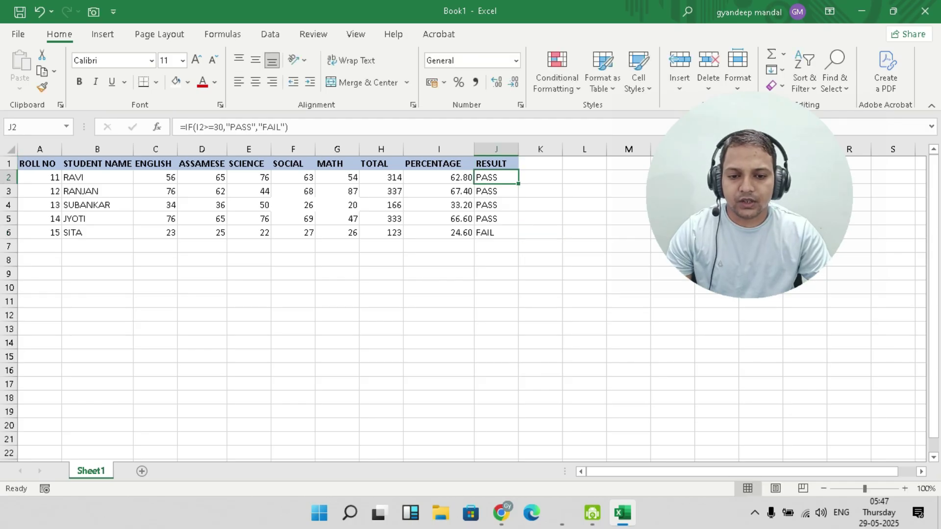
{"action": "key", "text": "shift+Down"}
{"action": "key", "text": "shift+Down"}
{"action": "key", "text": "shift+Down"}
{"action": "key", "text": "shift+Down"}
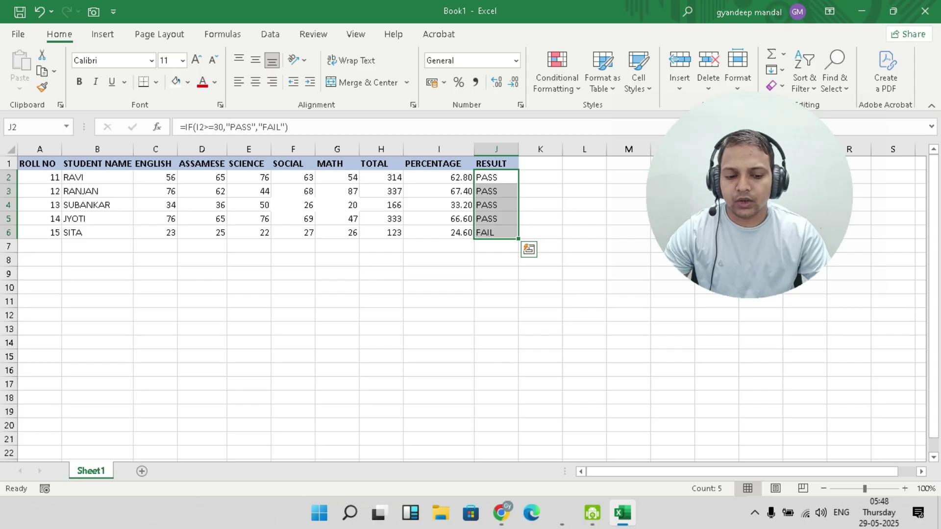
{"action": "key", "text": "Delete"}
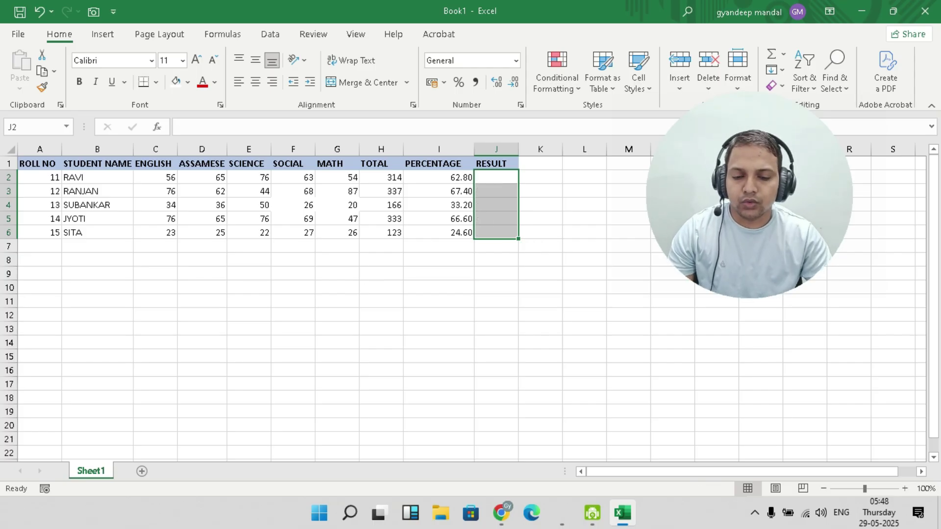
{"action": "left_click", "coordinate": [540, 191]}
Start a new IF formula in J2
{"action": "left_click", "coordinate": [496, 178]}
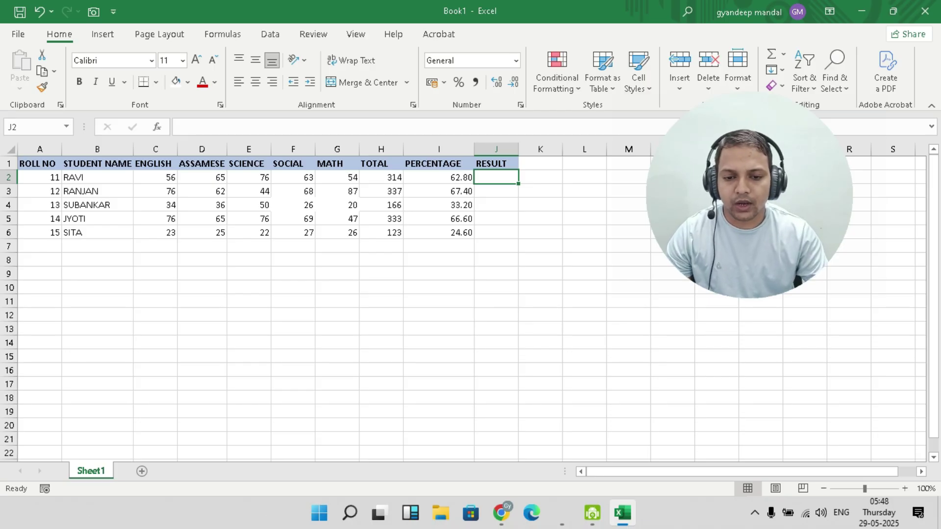
{"action": "type", "text": "=if"}
{"action": "key", "text": "Tab"}
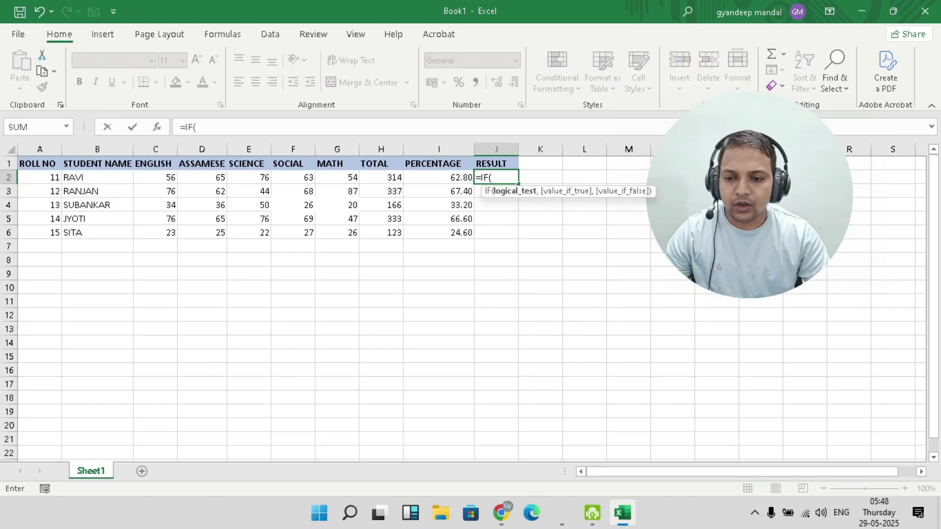
{"action": "left_click", "coordinate": [155, 178]}
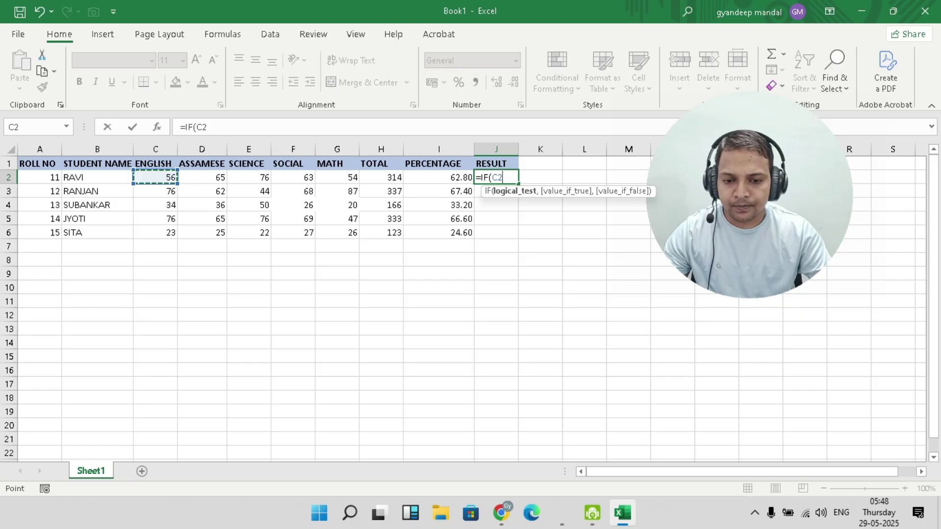
{"action": "type", "text": ">=30"}
{"action": "key", "text": "BackSpace"}
{"action": "key", "text": "BackSpace"}
{"action": "key", "text": "BackSpace"}
{"action": "key", "text": "BackSpace"}
{"action": "key", "text": "BackSpace"}
{"action": "key", "text": "BackSpace"}
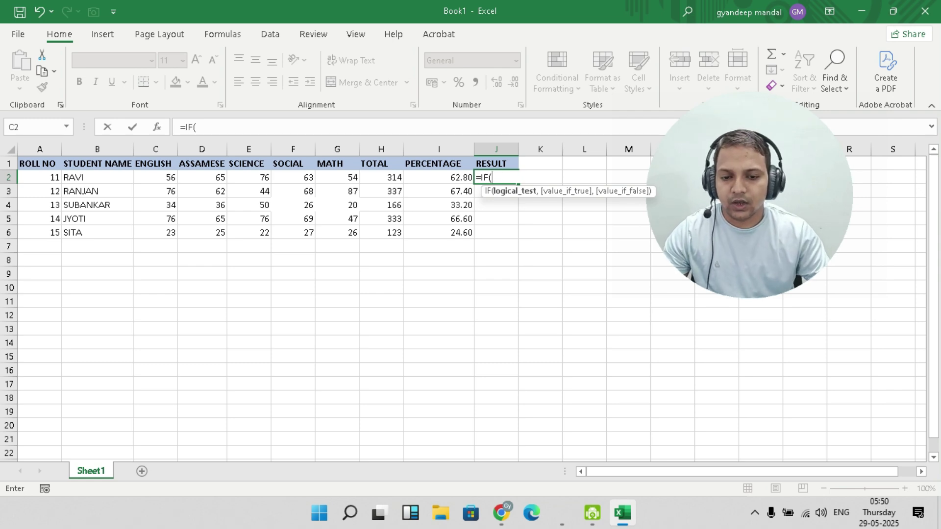
Add an AND test to the IF formula in J2 with the conditions C2>=30 and D2>=30
{"action": "type", "text": "AND"}
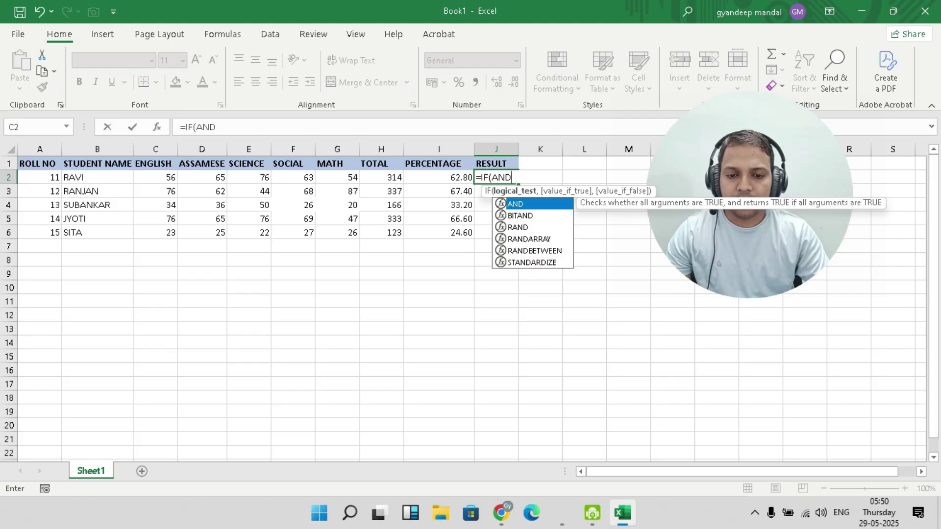
{"action": "type", "text": "("}
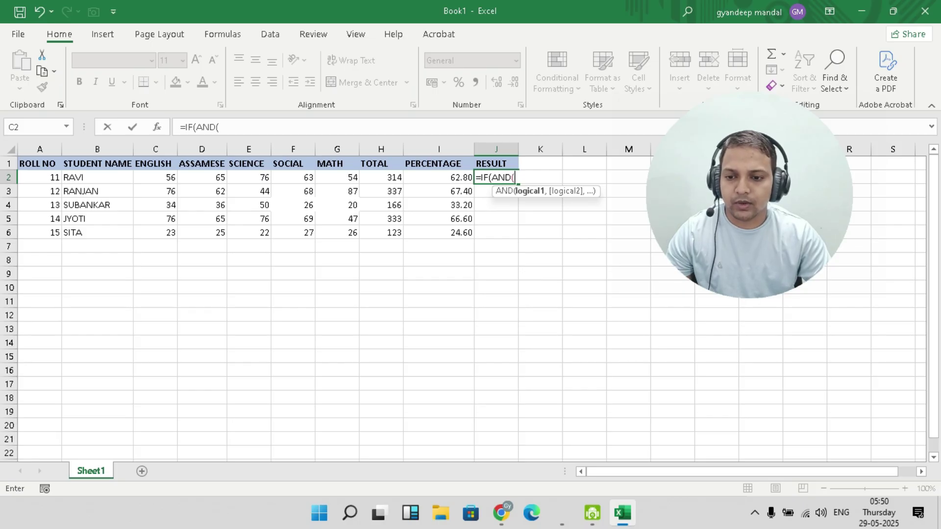
{"action": "left_click", "coordinate": [155, 177]}
{"action": "type", "text": ">=30,"}
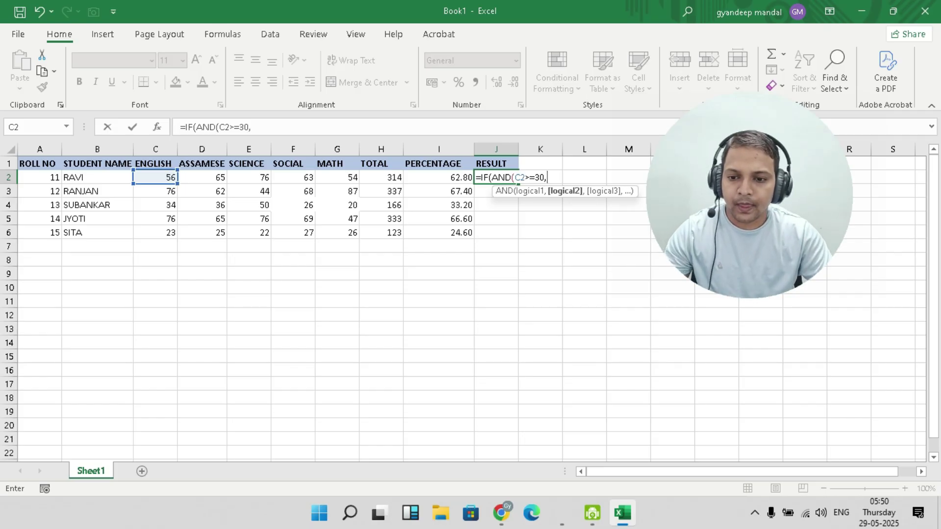
{"action": "left_click", "coordinate": [202, 177]}
{"action": "type", "text": ">=30"}
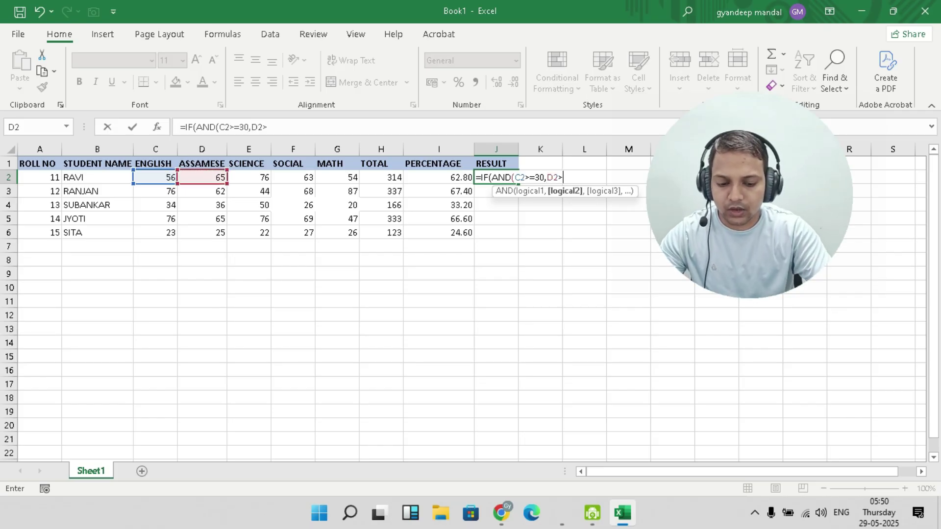
{"action": "type", "text": ","}
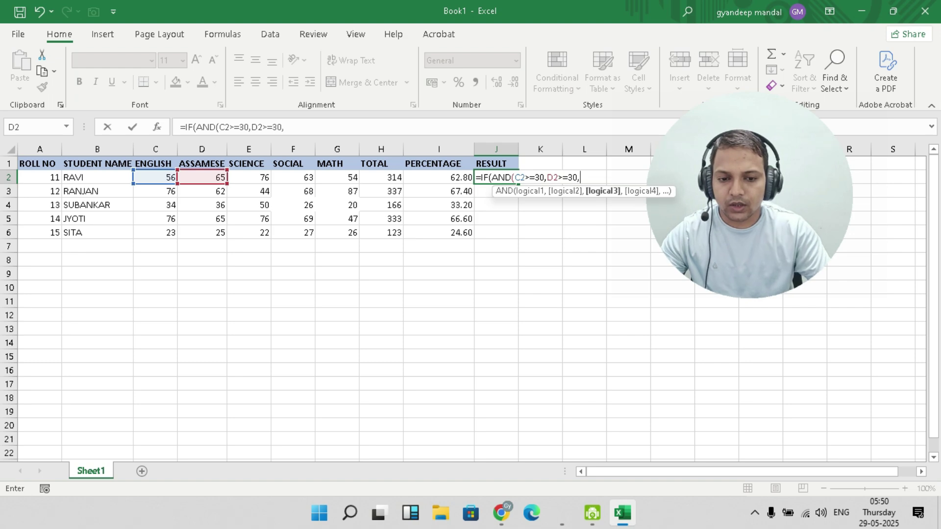
Extend the AND test in J2 with the Science and Social conditions E2>=30 and F2>=30
{"action": "left_click", "coordinate": [249, 178]}
{"action": "type", "text": ">=3"}
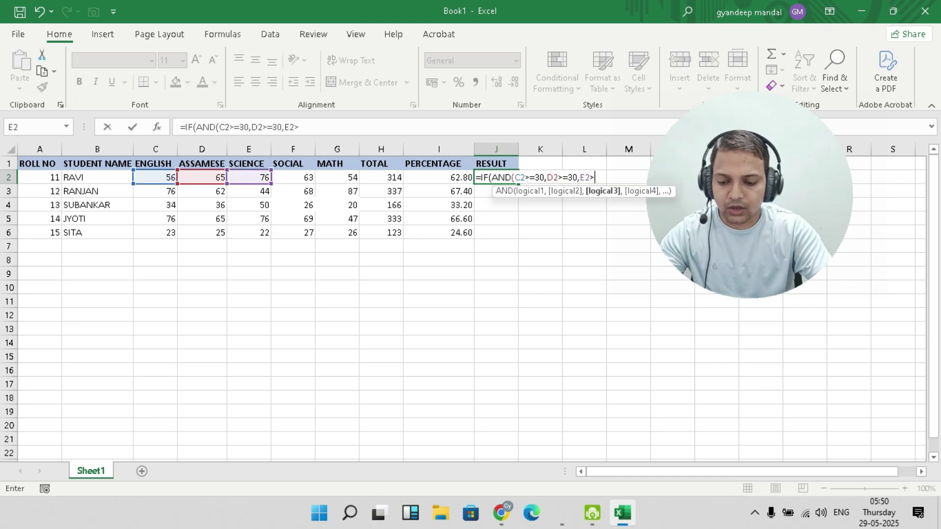
{"action": "type", "text": "0"}
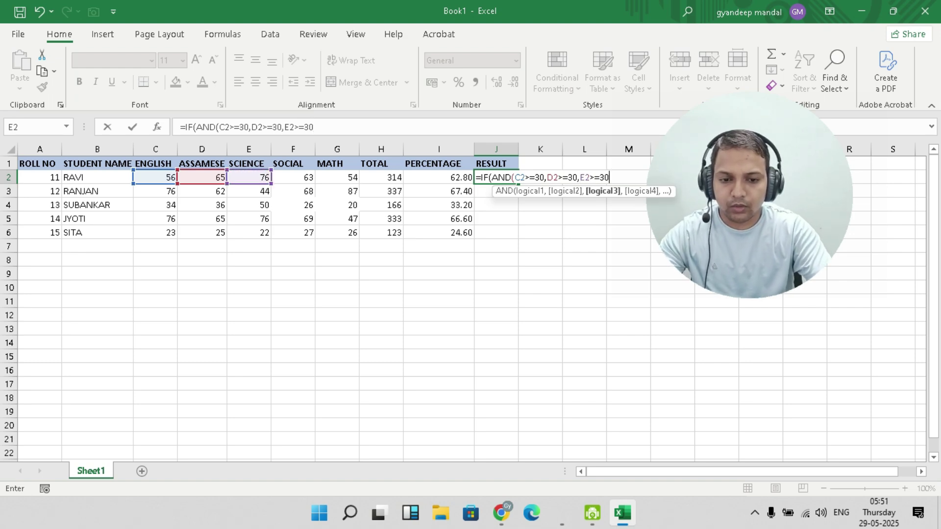
{"action": "type", "text": ","}
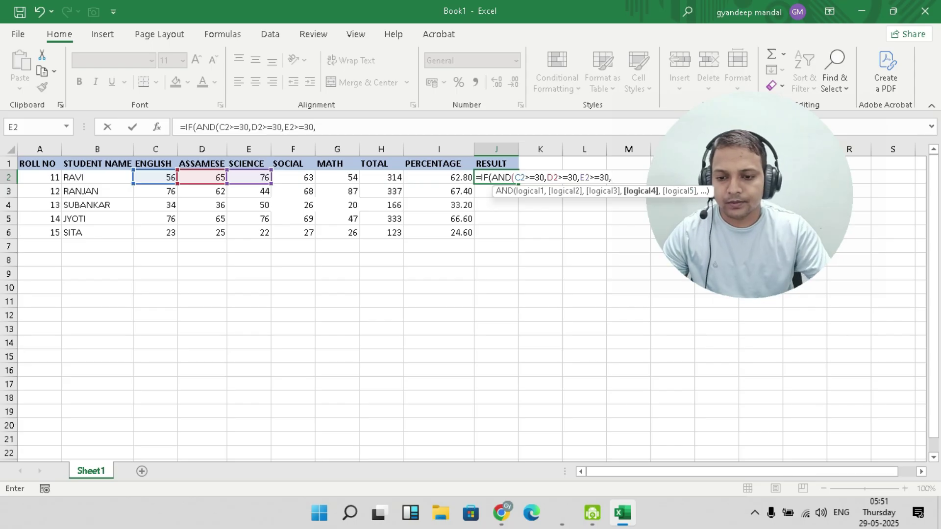
{"action": "left_click", "coordinate": [293, 177]}
{"action": "type", "text": ">"}
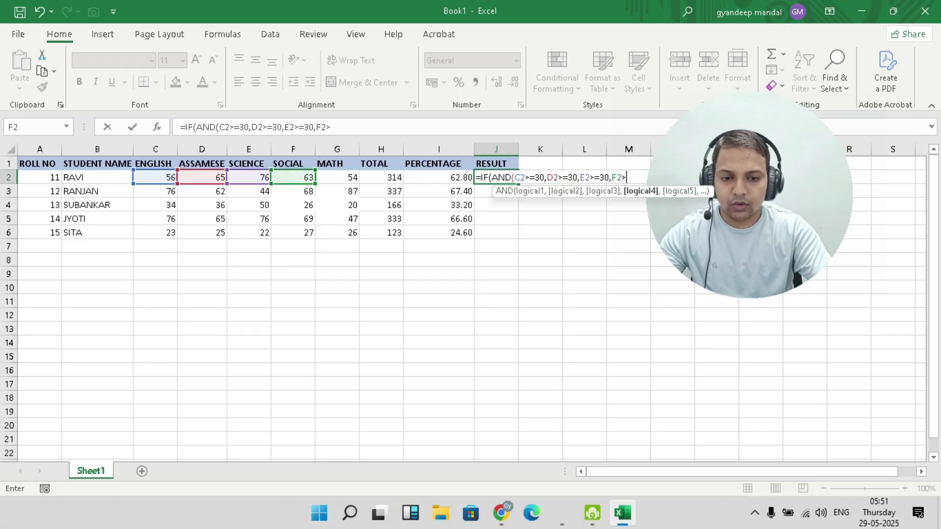
{"action": "type", "text": "=30,"}
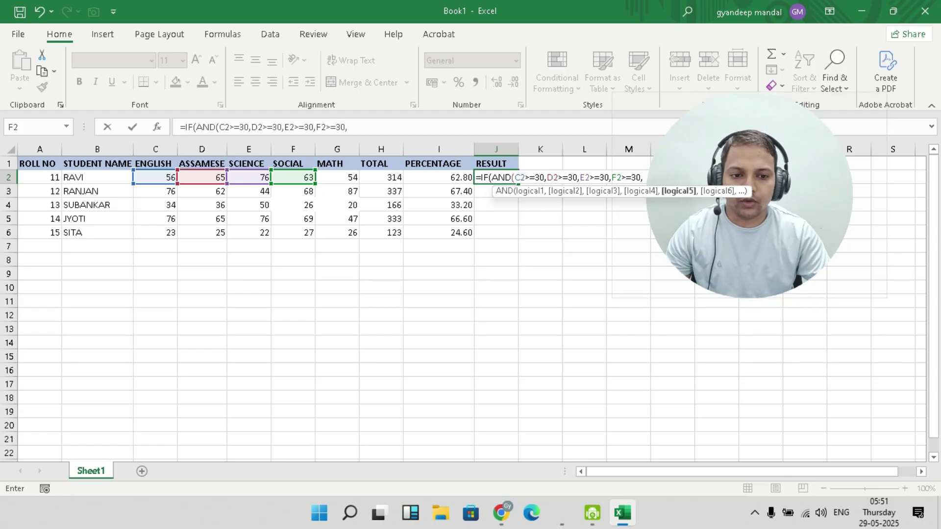
{"action": "left_click_drag", "start_coordinate": [749, 195], "coordinate": [802, 202]}
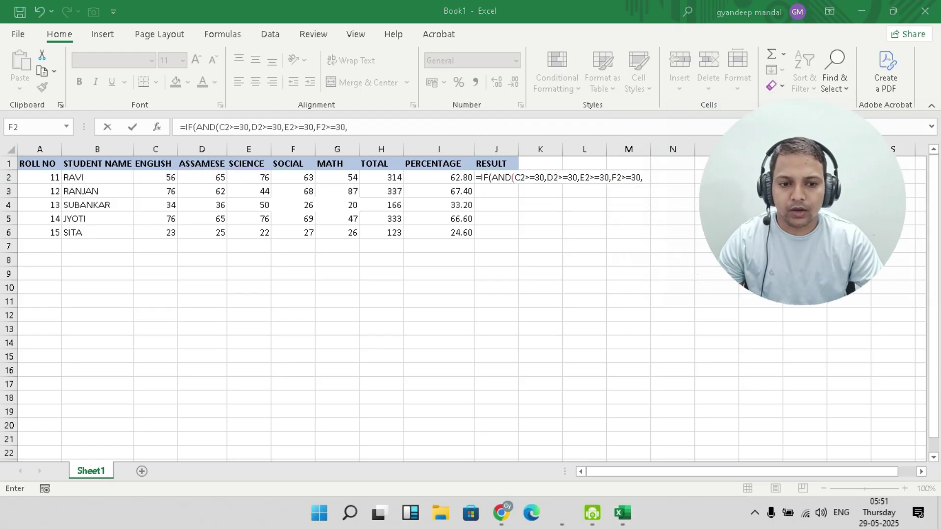
{"action": "left_click_drag", "start_coordinate": [665, 99], "coordinate": [743, 158]}
{"action": "left_click_drag", "start_coordinate": [841, 232], "coordinate": [845, 109]}
{"action": "key", "text": "alt+Tab"}
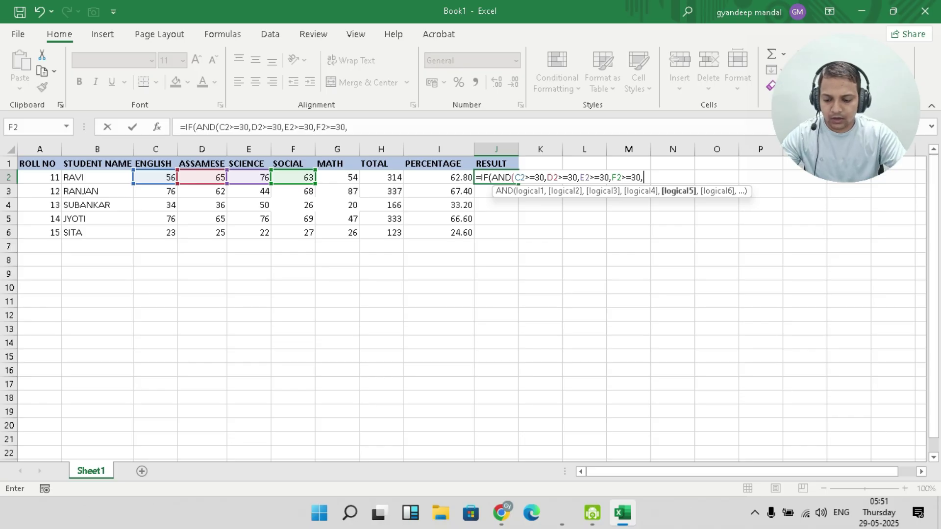
Complete the AND test in J2 with the Math condition G2>=30 and its closing parenthesis
{"action": "left_click", "coordinate": [337, 177]}
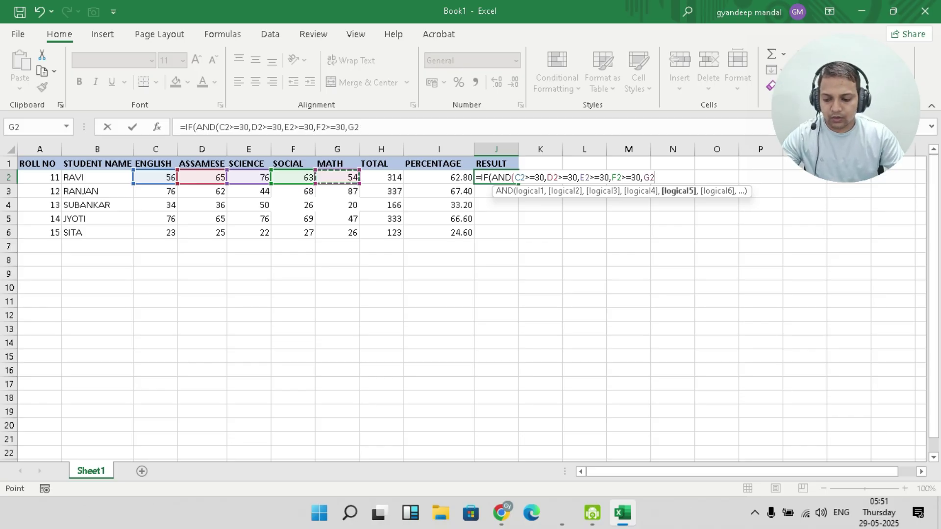
{"action": "type", "text": ">"}
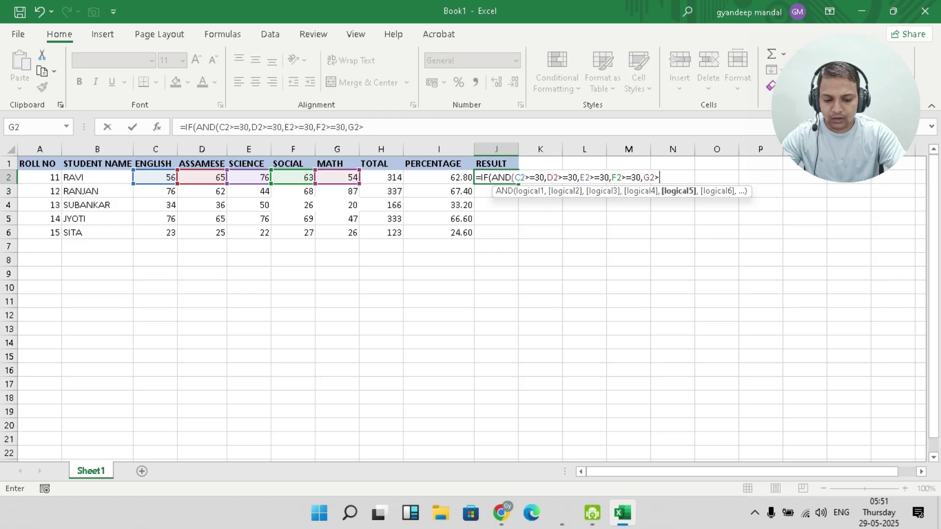
{"action": "type", "text": "=3-"}
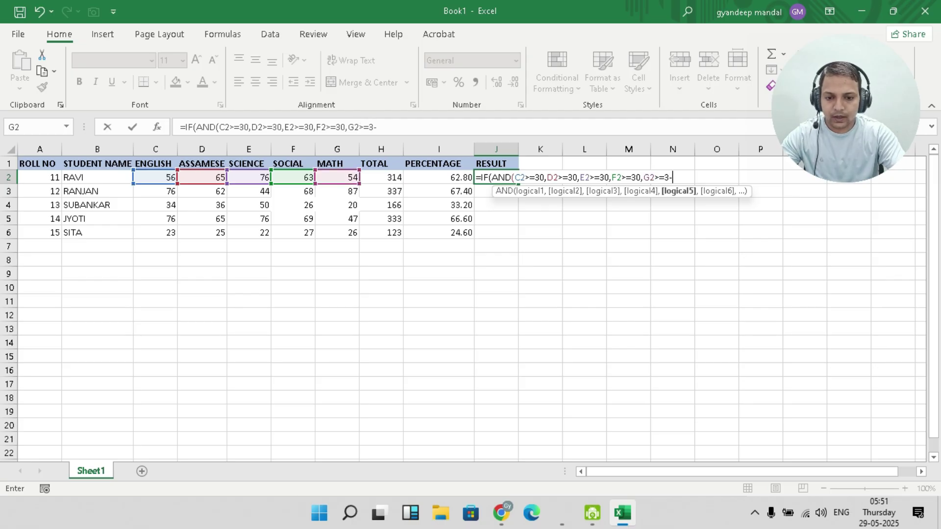
{"action": "key", "text": "BackSpace"}
{"action": "type", "text": "0"}
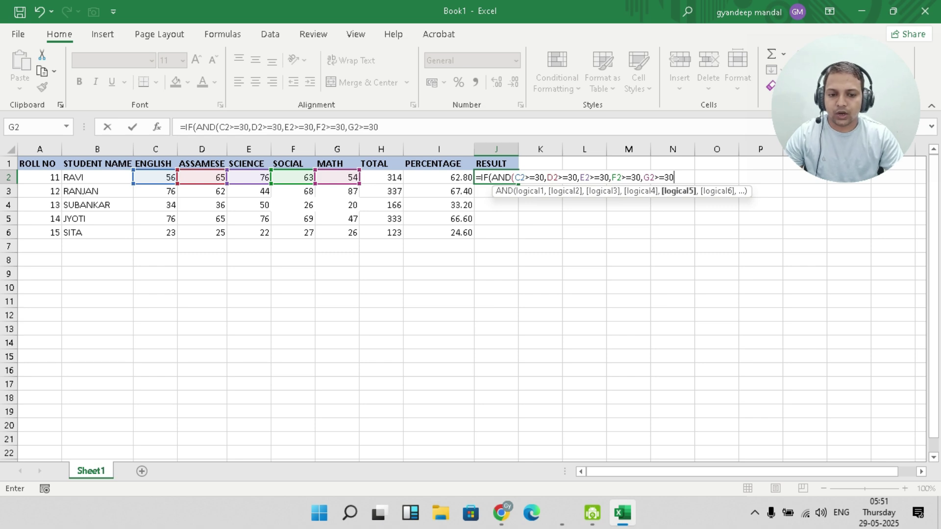
{"action": "type", "text": ")"}
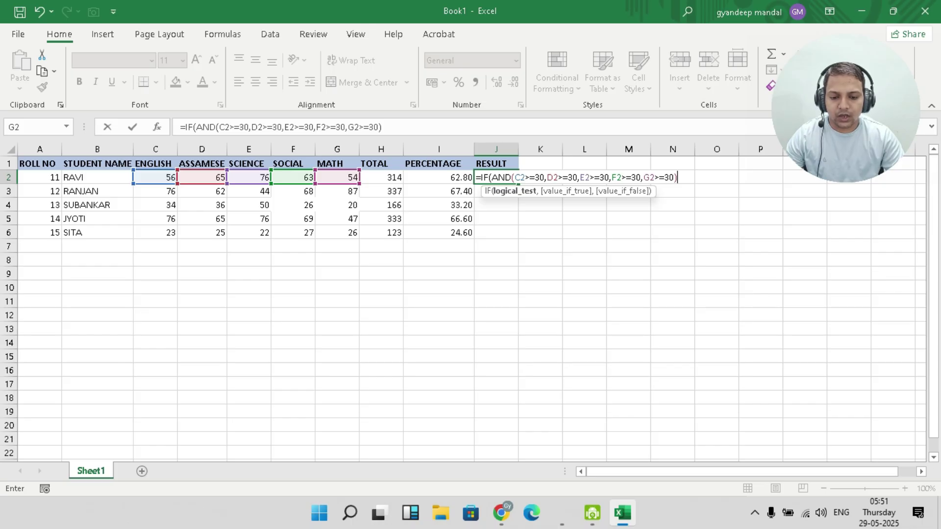
Switch to Chrome to review the Google results on Excel logical functions, and return to the workbook
{"action": "left_click", "coordinate": [500, 512]}
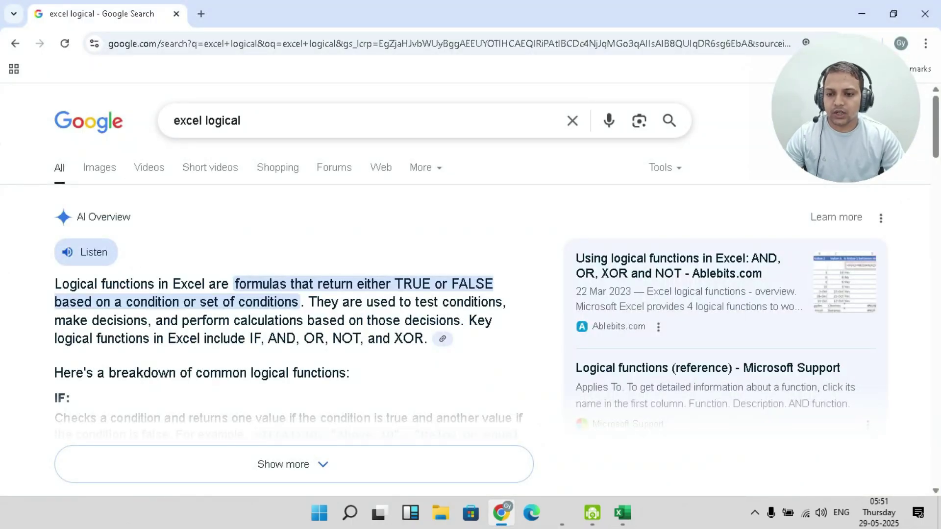
{"action": "scroll", "coordinate": [470, 289], "scroll_direction": "down", "scroll_amount": 1}
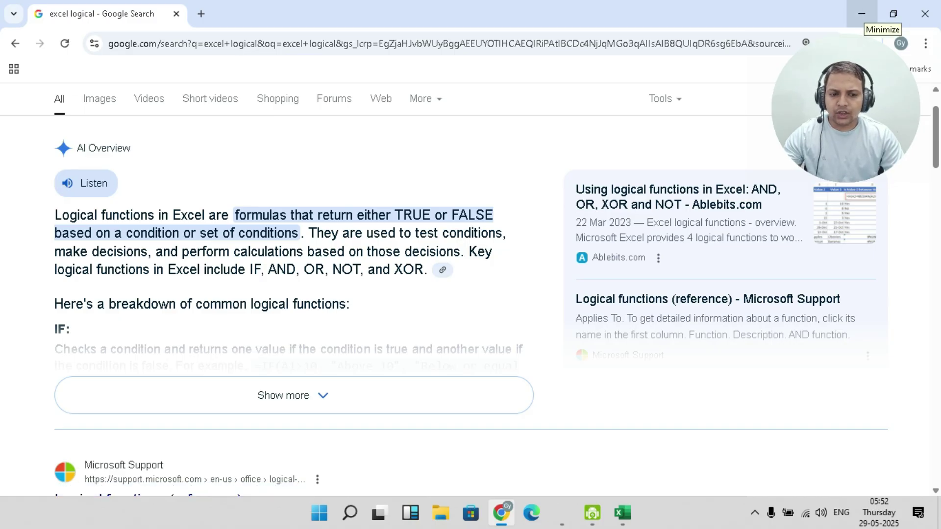
{"action": "left_click", "coordinate": [861, 13]}
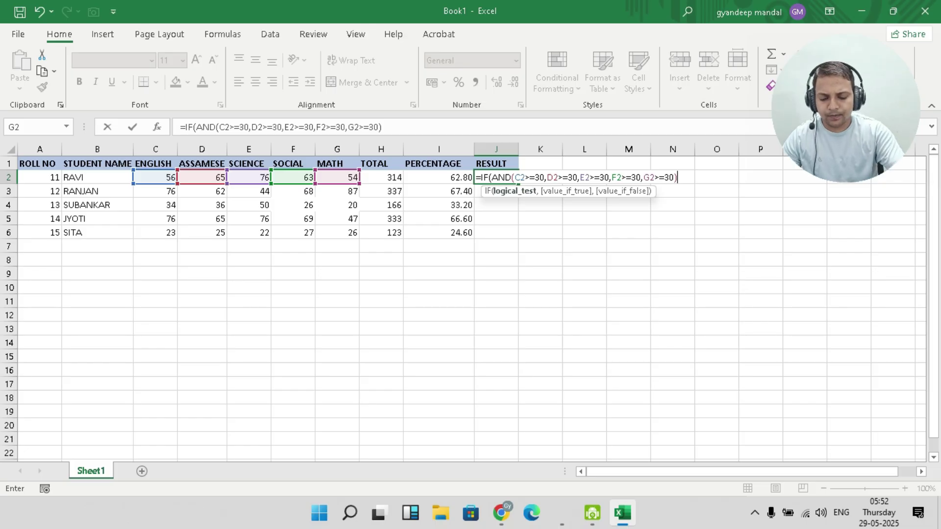
Finish the IF formula in J2 with "PASS" as the true value and "FAIL" as the false value
{"action": "type", "text": ",\"PASS\""}
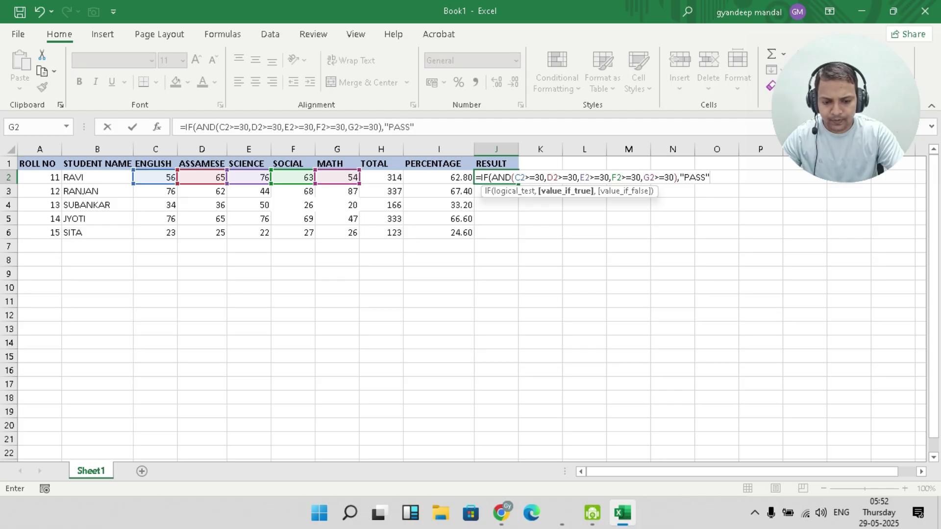
{"action": "type", "text": ",\""}
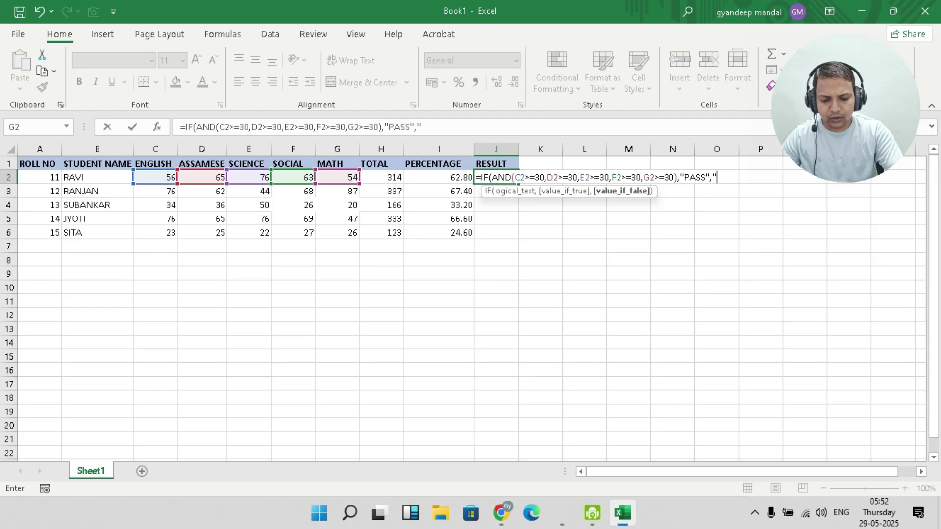
{"action": "type", "text": "FAIL\""}
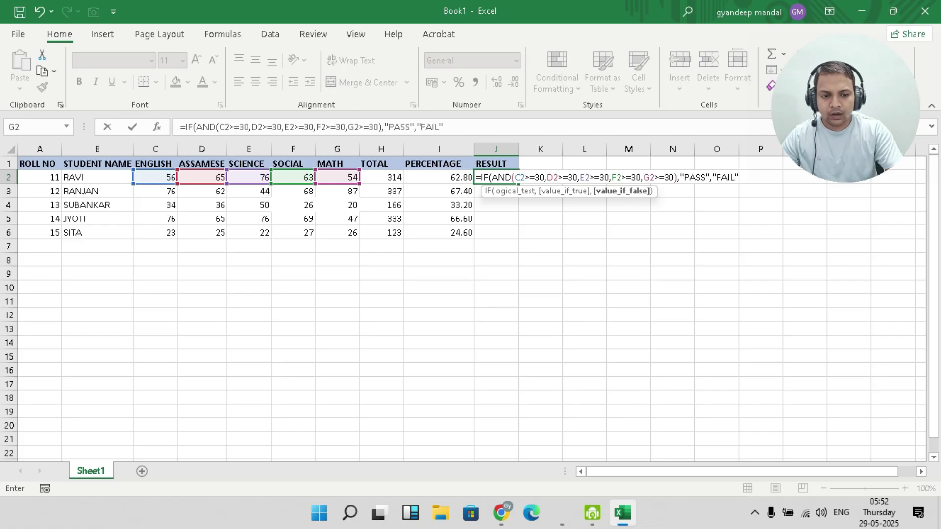
{"action": "type", "text": ")"}
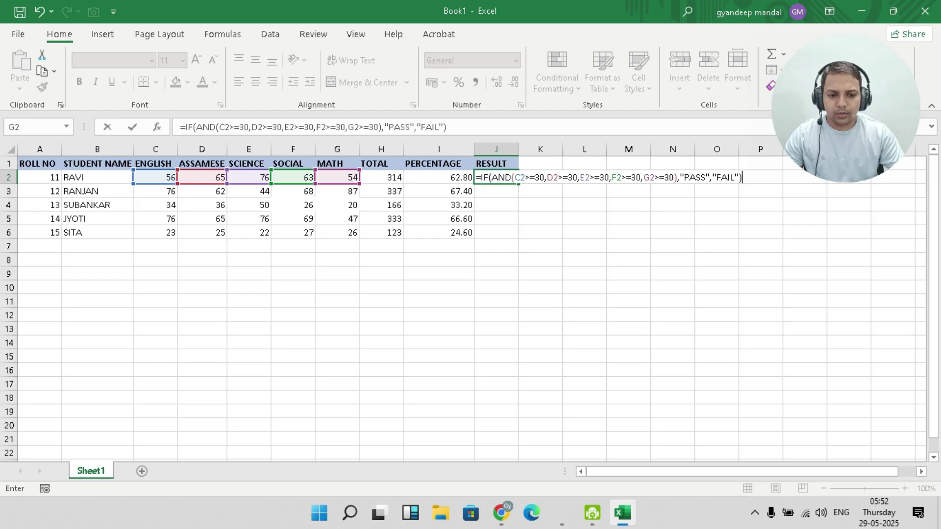
{"action": "key", "text": "Return"}
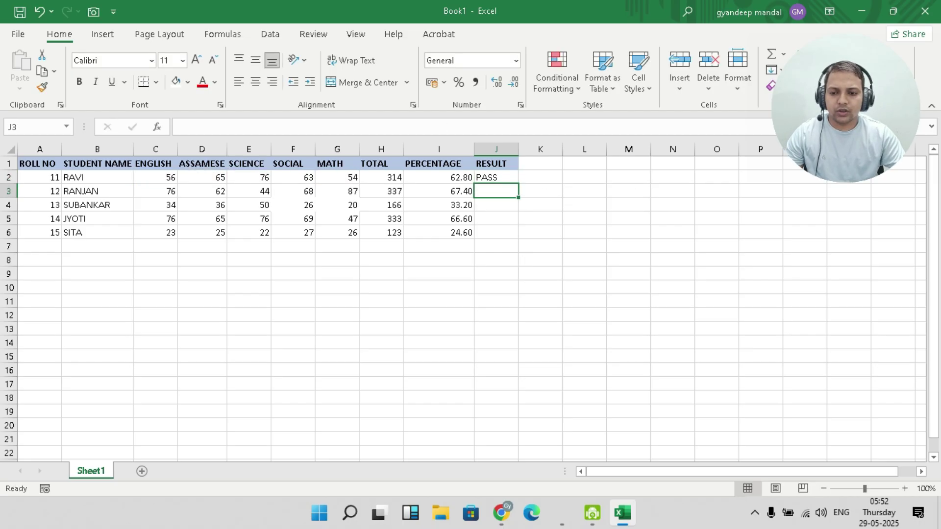
Fill the result formula from J2 down to J6 and check the copied formula in J5
{"action": "left_click", "coordinate": [496, 177]}
{"action": "left_click_drag", "start_coordinate": [518, 184], "coordinate": [510, 236]}
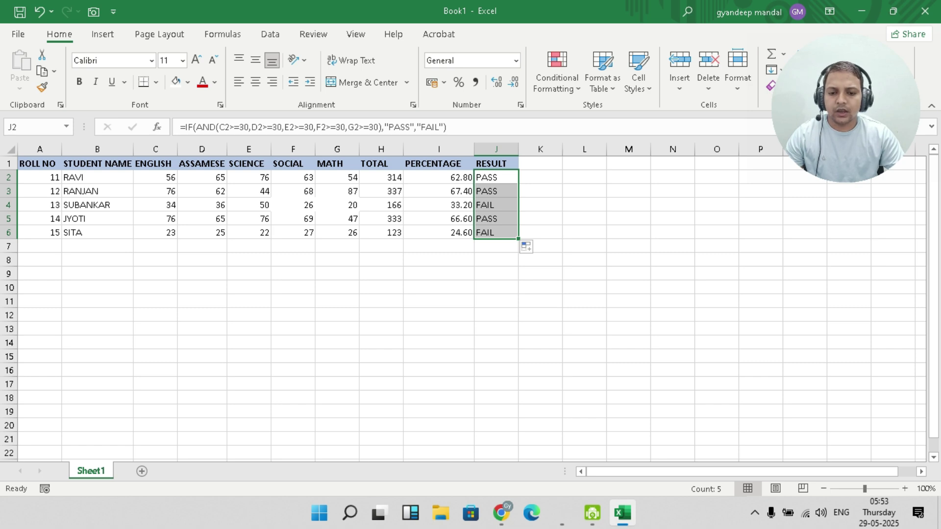
{"action": "left_click", "coordinate": [496, 219]}
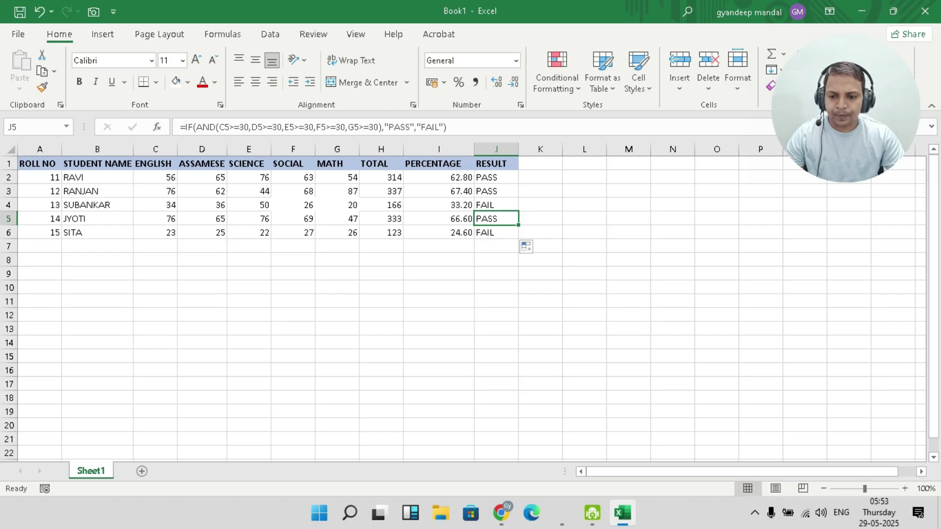
Set the marks in D6:G6 to 55, 57, 66 and 66, and enter 76 in the total cell H6
{"action": "left_click", "coordinate": [202, 232]}
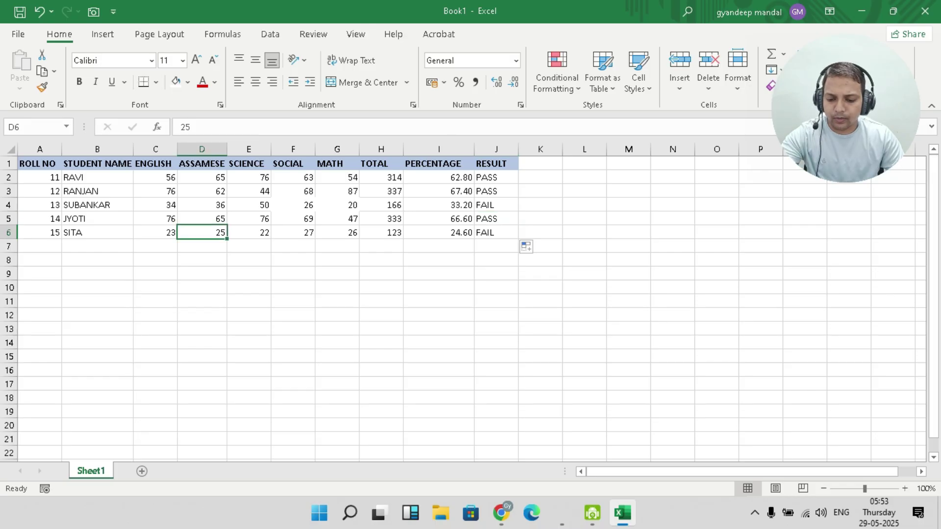
{"action": "type", "text": "55"}
{"action": "key", "text": "Tab"}
{"action": "type", "text": "57"}
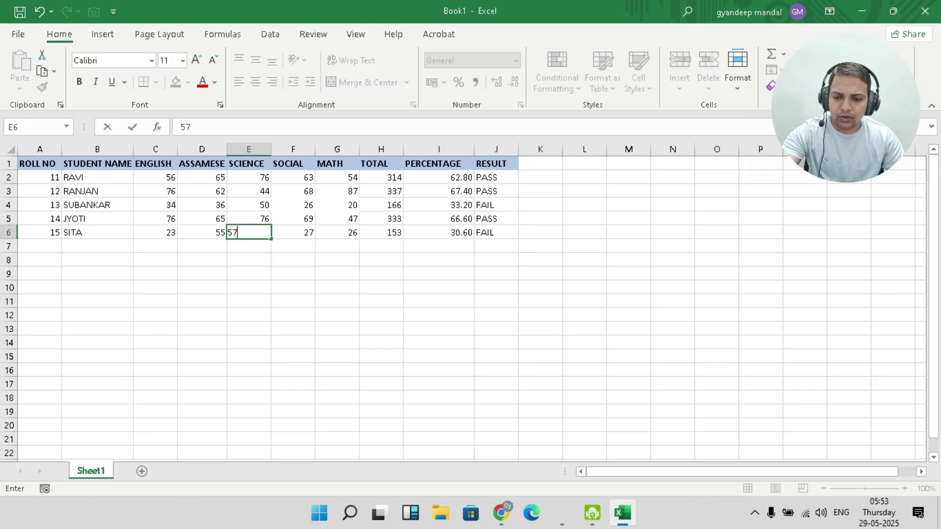
{"action": "key", "text": "Tab"}
{"action": "type", "text": "66"}
{"action": "key", "text": "Tab"}
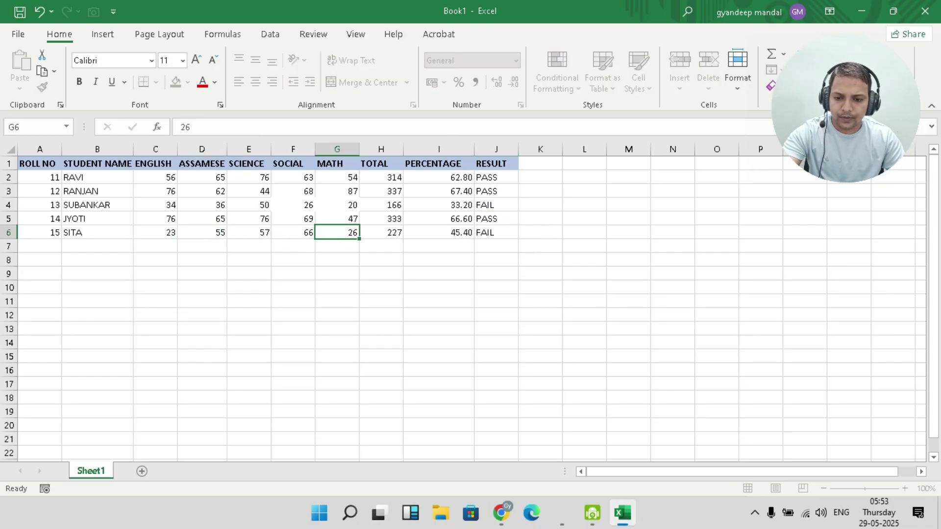
{"action": "type", "text": "66"}
{"action": "key", "text": "Tab"}
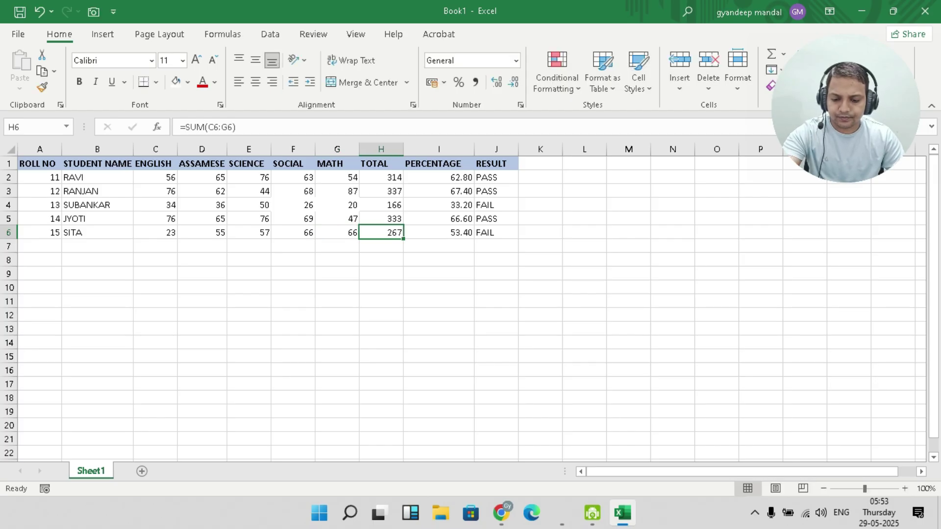
{"action": "type", "text": "76"}
{"action": "left_click", "coordinate": [540, 274]}
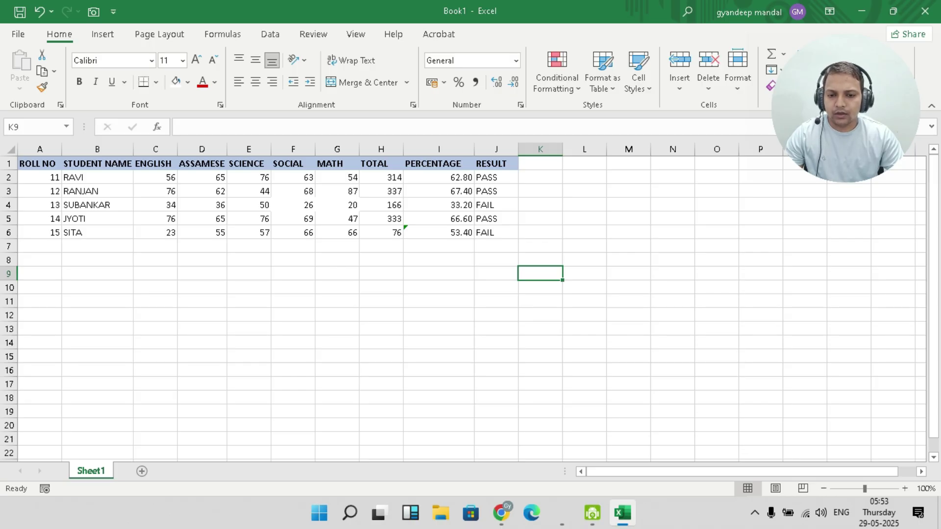
Add a GRADE column header in K1
{"action": "key", "text": "ctrl+Up"}
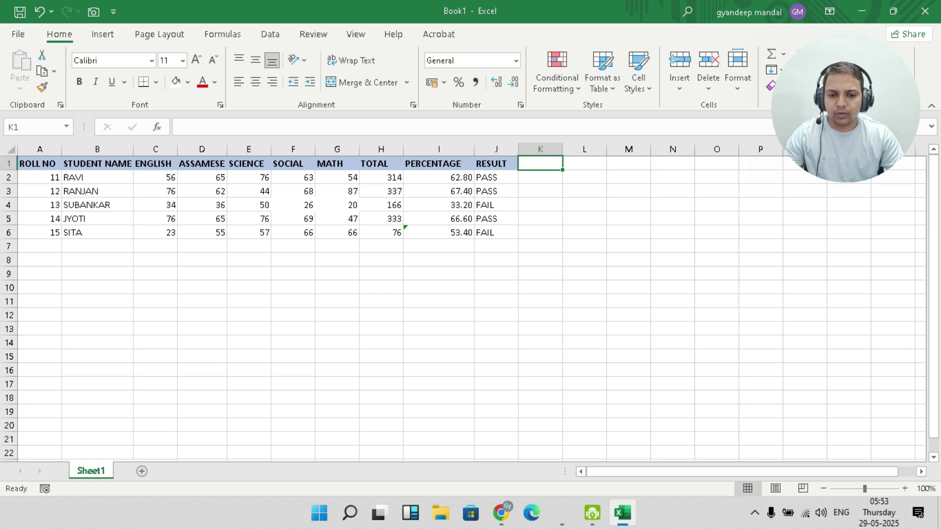
{"action": "type", "text": "GRADE"}
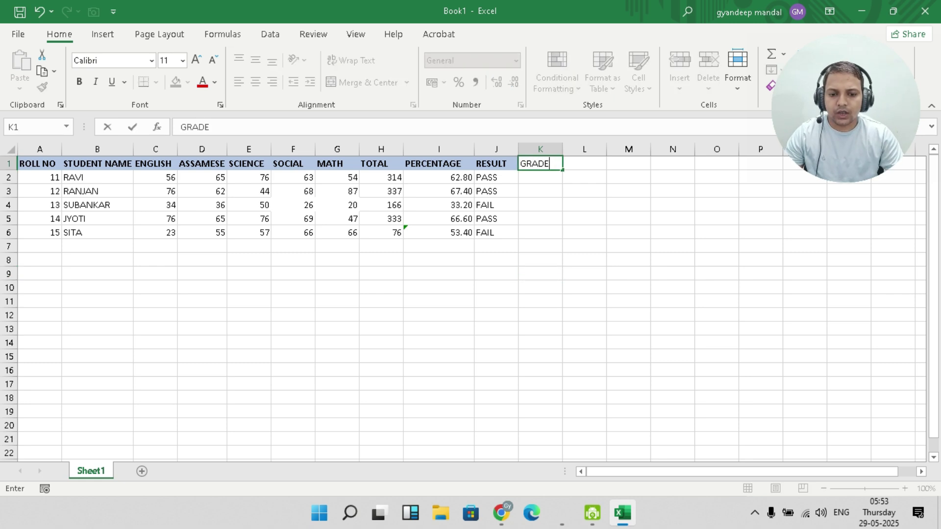
{"action": "key", "text": "Return"}
Begin an IF formula in K2 that returns "DISTINCTION" when the percentage in I2 is at least 80
{"action": "type", "text": "=IF"}
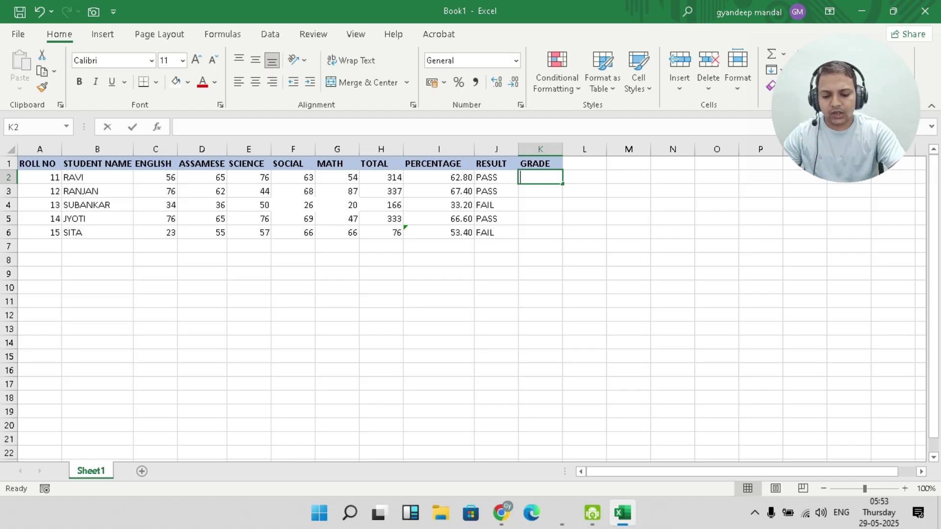
{"action": "type", "text": "("}
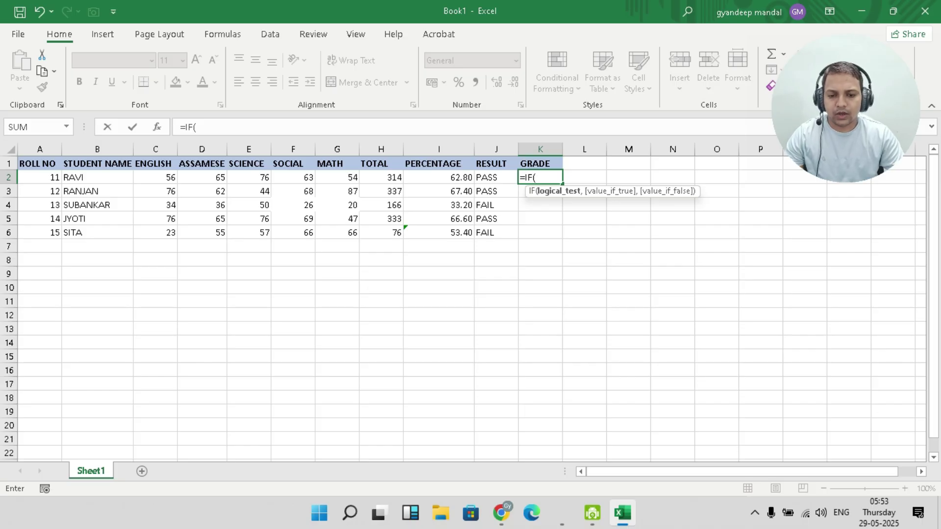
{"action": "left_click", "coordinate": [439, 177]}
{"action": "type", "text": ">=80"}
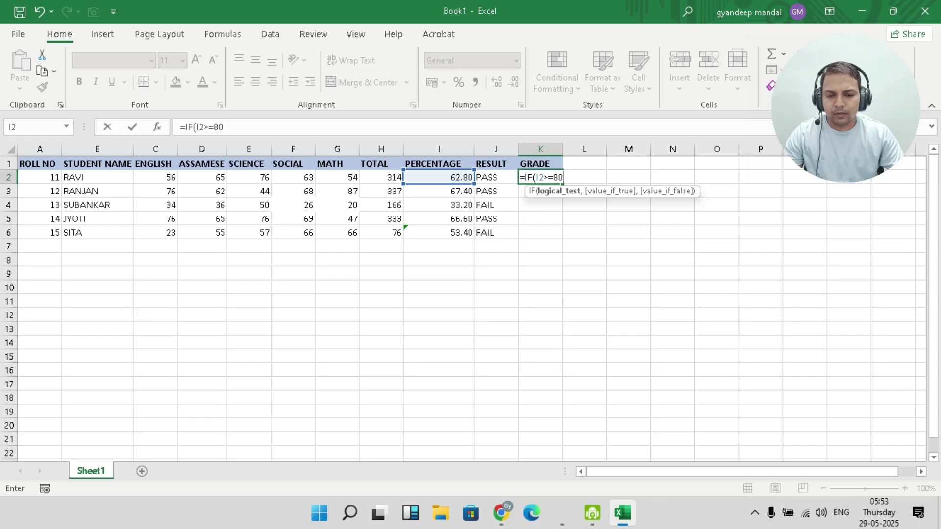
{"action": "type", "text": ",\""}
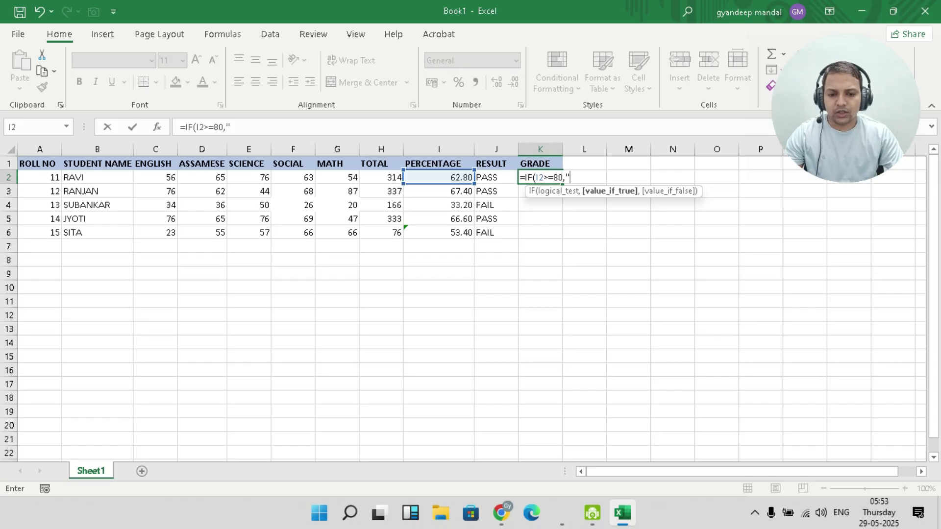
{"action": "type", "text": "D"}
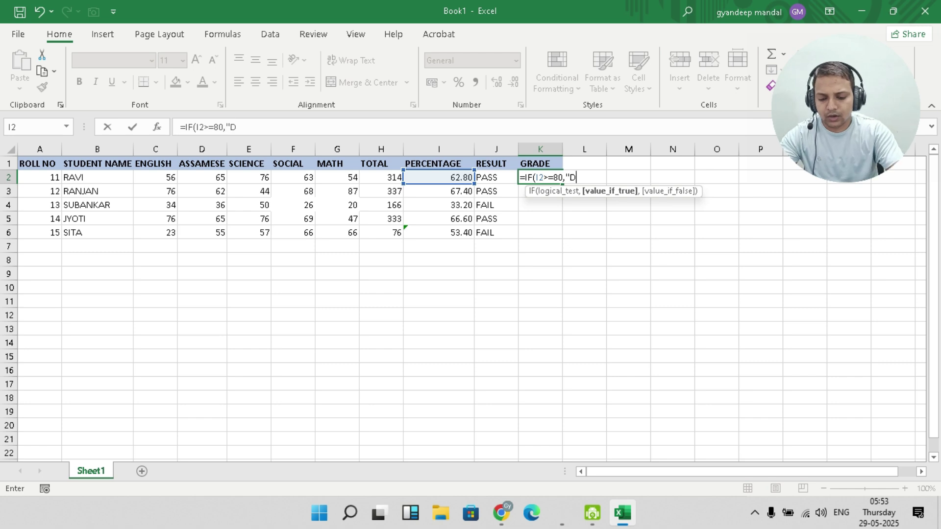
{"action": "type", "text": "ISTIN"}
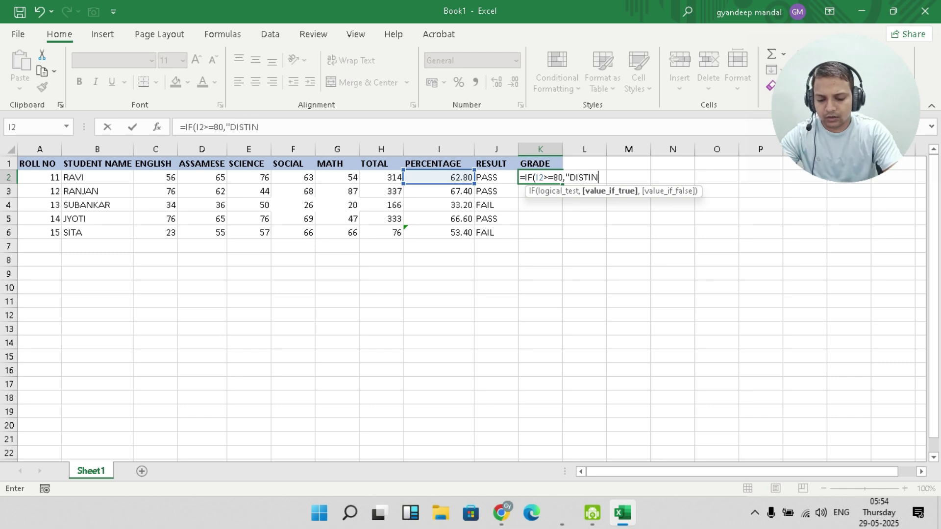
{"action": "type", "text": "CTION\",I"}
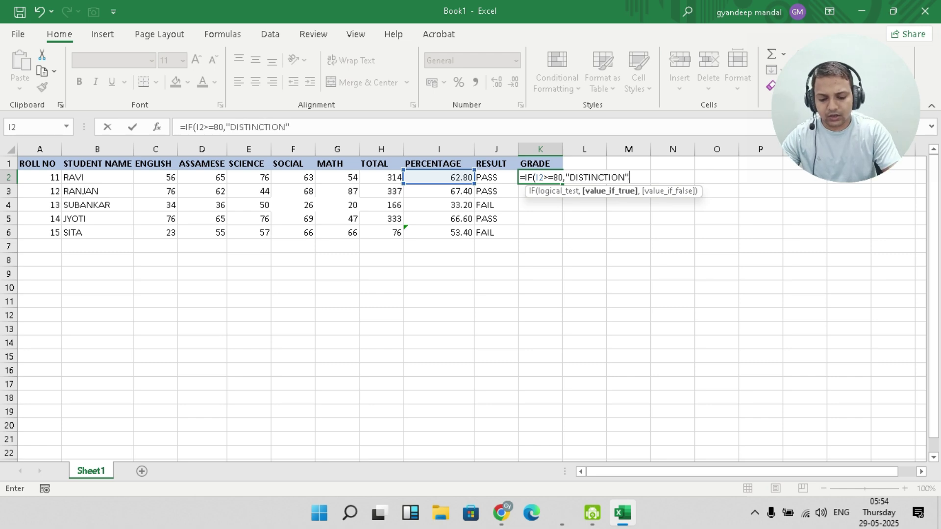
Nest a second IF in the K2 formula that returns "FIRST CLASS" when I2 is at least 60
{"action": "type", "text": "F("}
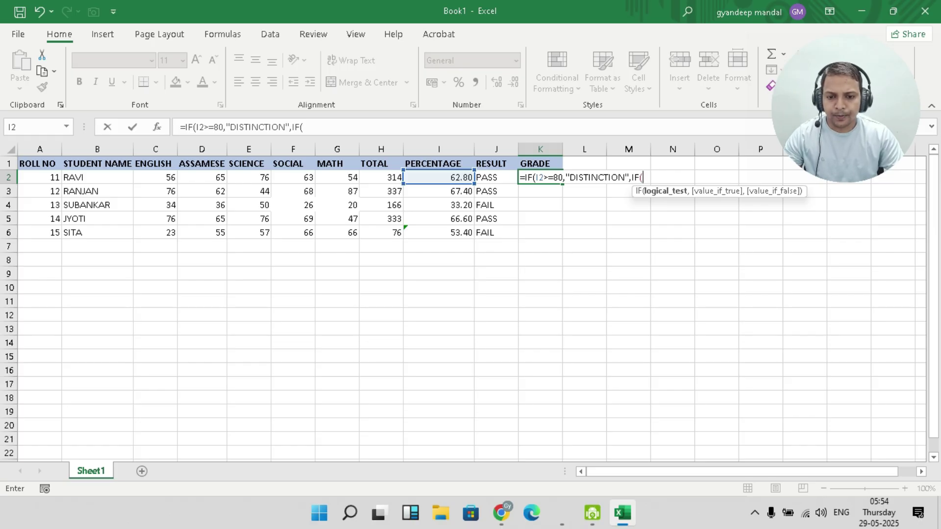
{"action": "left_click", "coordinate": [439, 177]}
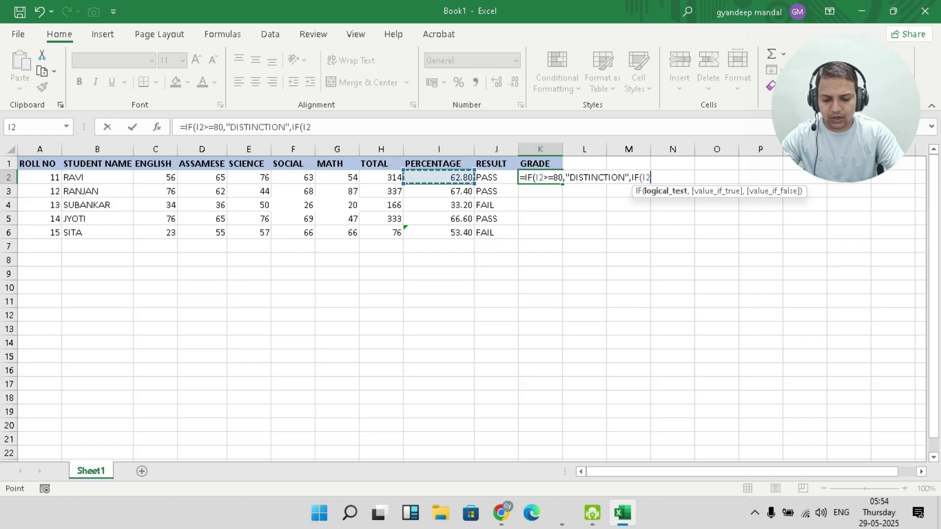
{"action": "type", "text": ">=60,\"FIRST CLASS\","}
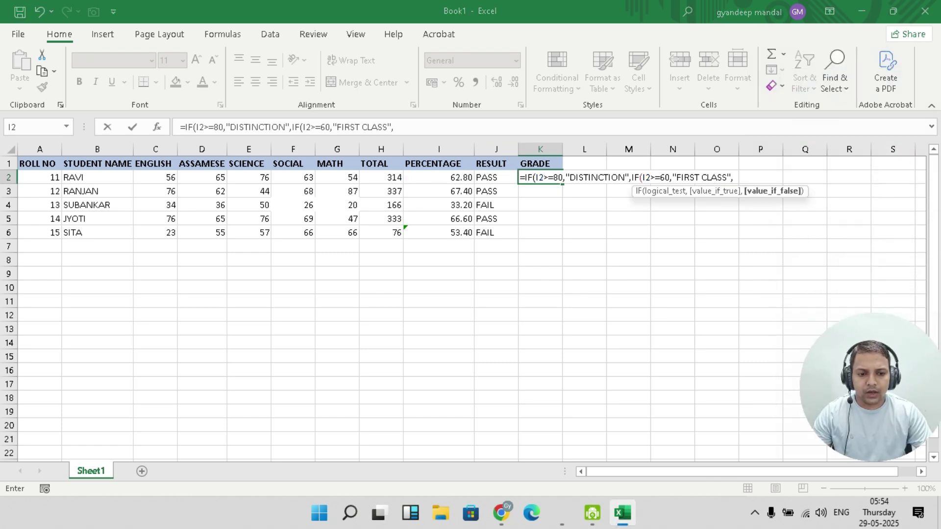
Nest a third IF in the K2 formula that returns "SECOND CLASS" when I2 is at least 45
{"action": "type", "text": "IF("}
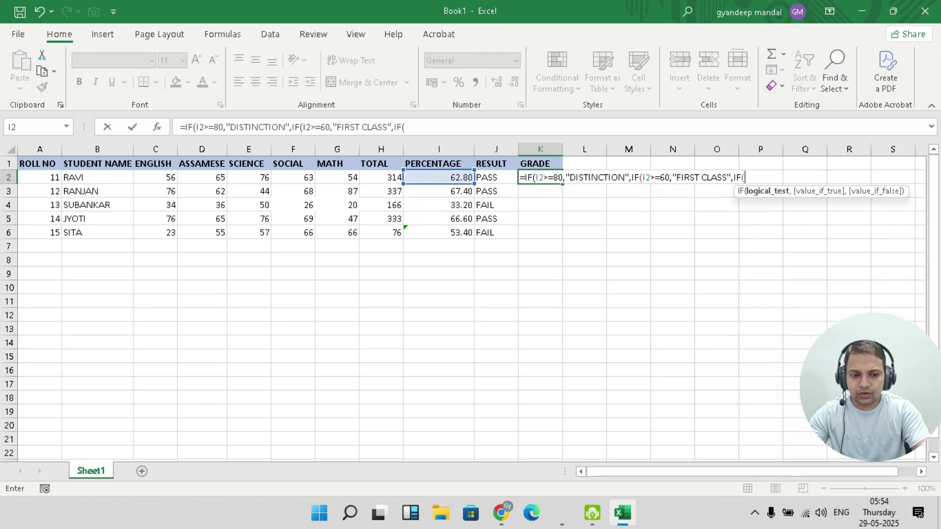
{"action": "type", "text": "I2>"}
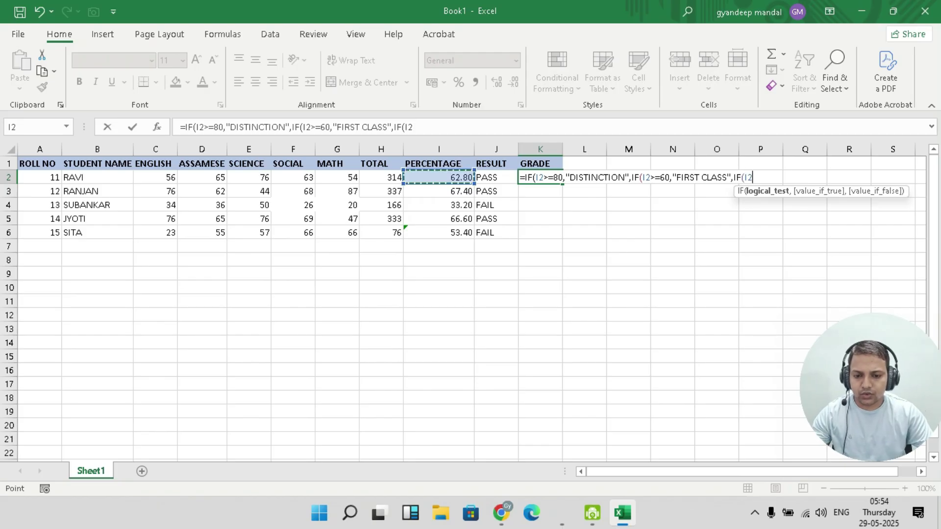
{"action": "type", "text": "="}
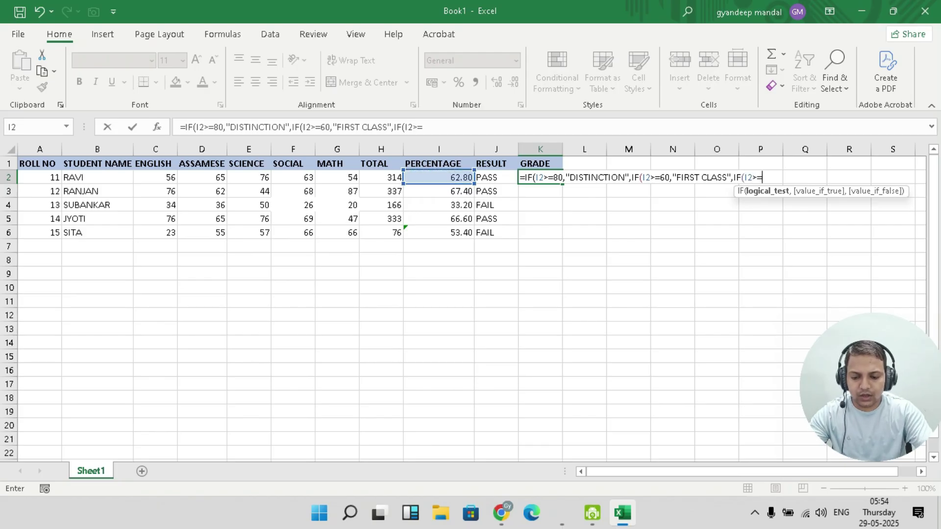
{"action": "type", "text": "45,"}
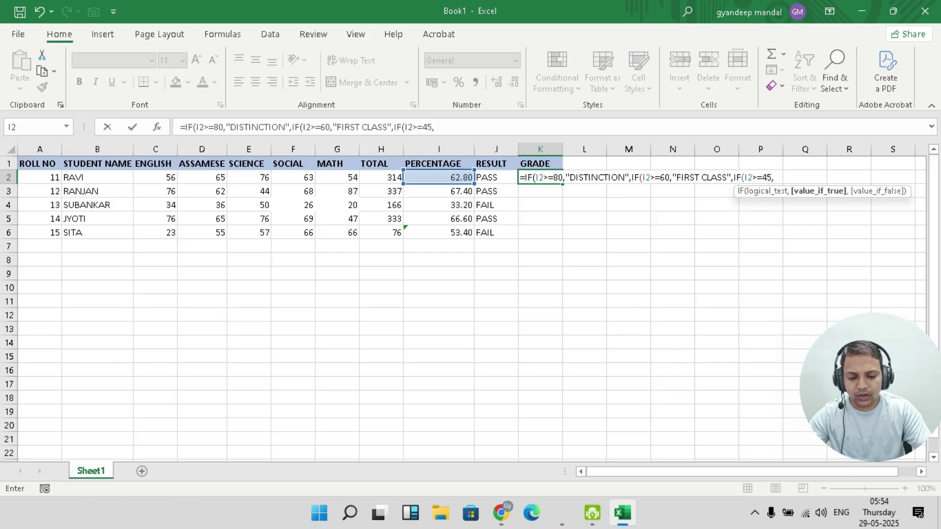
{"action": "type", "text": "\"SECOND C"}
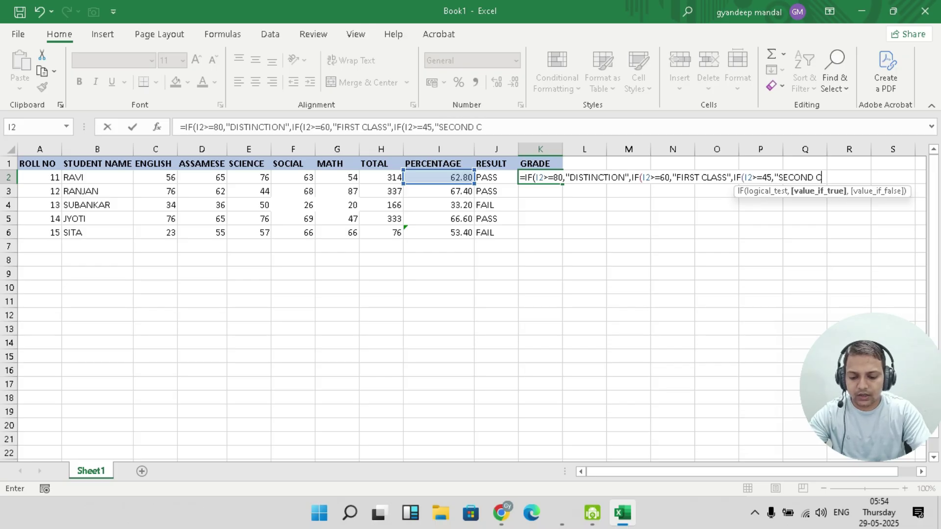
{"action": "type", "text": "LASS\","}
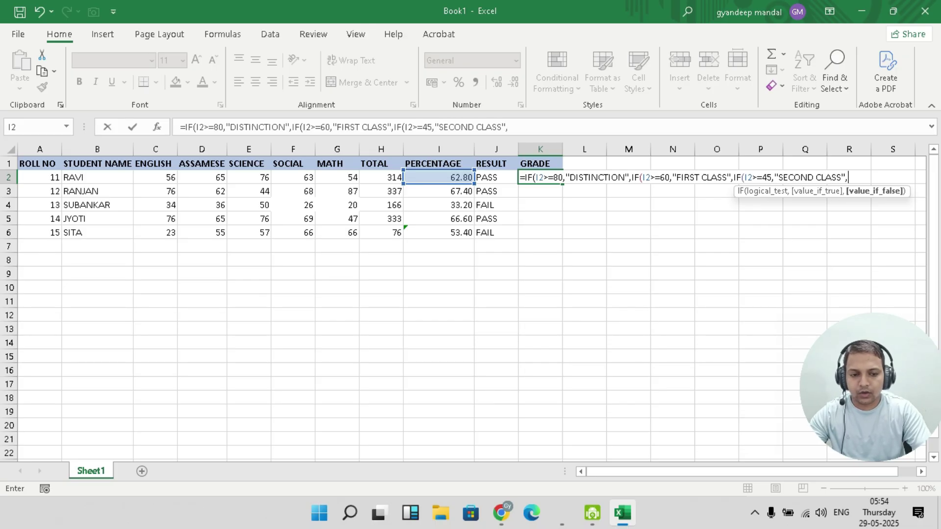
Nest a fourth IF in the K2 formula that returns "THIRD CLASS" when I2 is at least 30 and "FAIL" otherwise
{"action": "type", "text": "IF("}
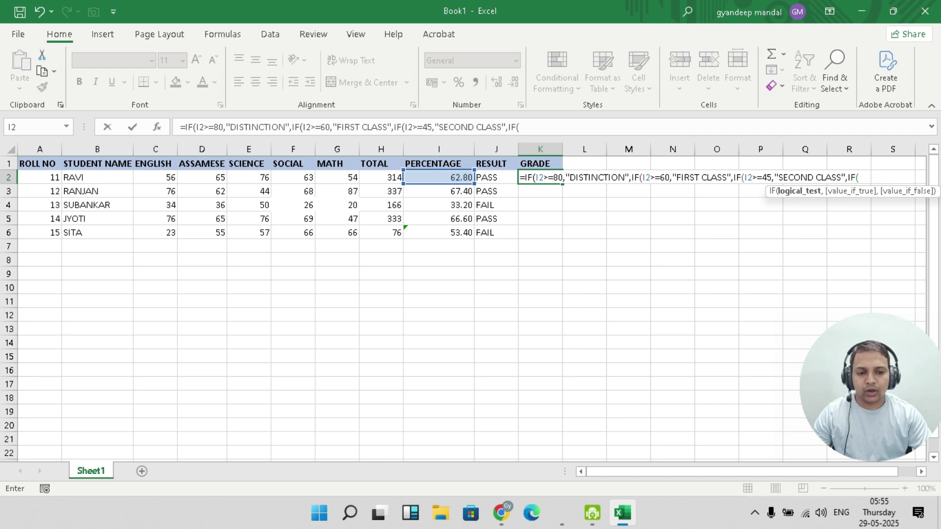
{"action": "left_click", "coordinate": [439, 178]}
{"action": "type", "text": ">=30"}
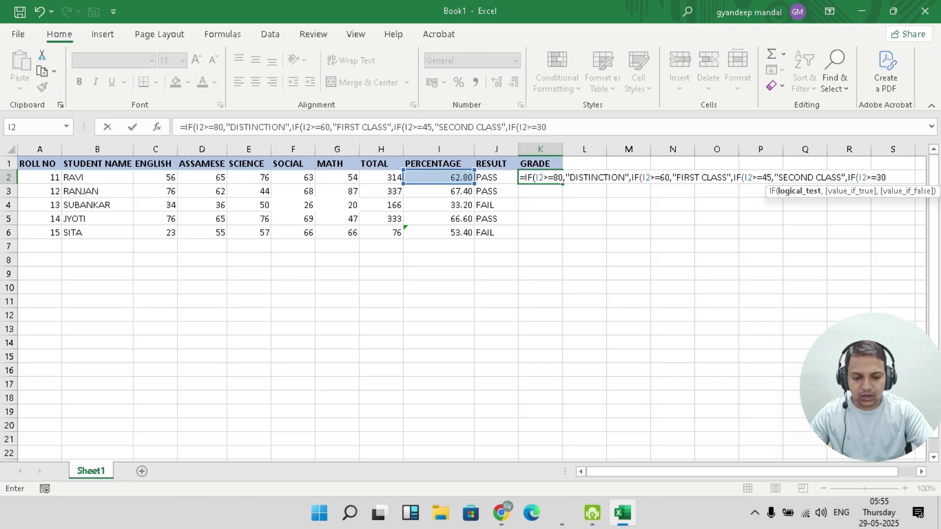
{"action": "type", "text": ",\""}
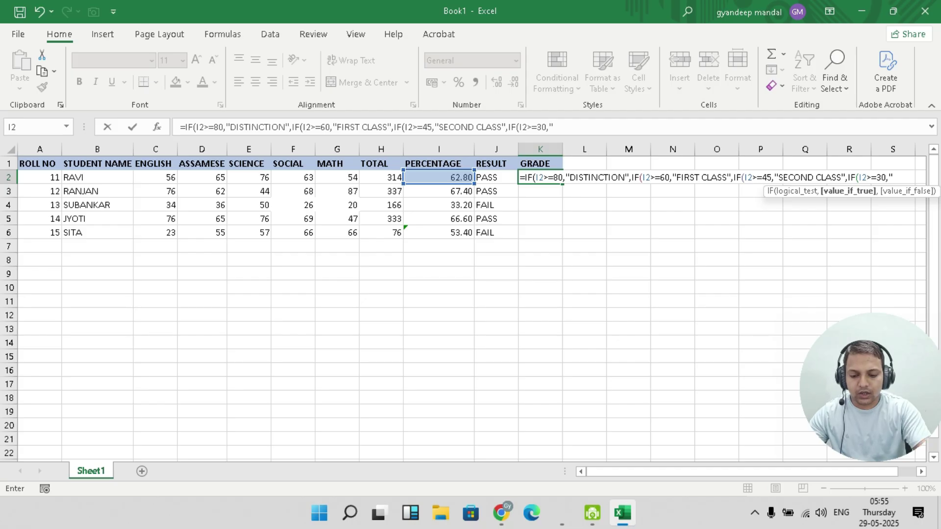
{"action": "type", "text": "THO"}
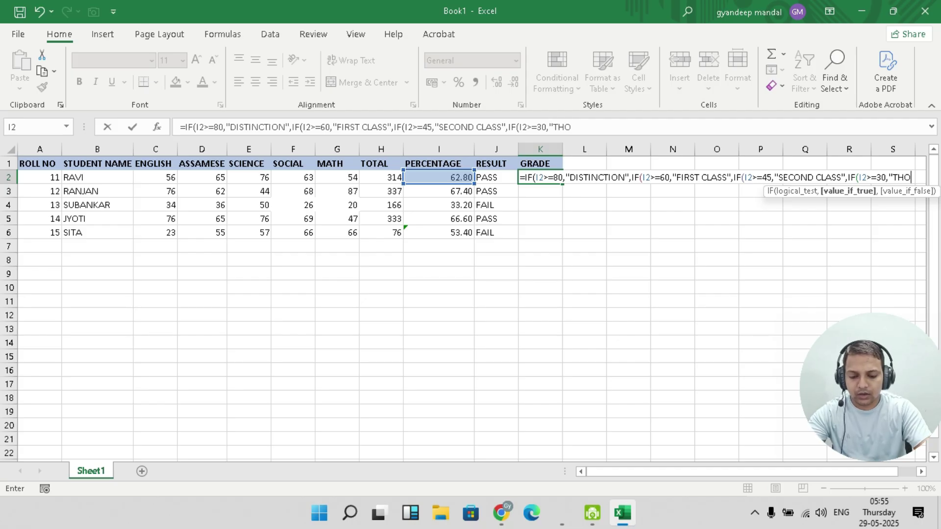
{"action": "type", "text": "RD CLASS"}
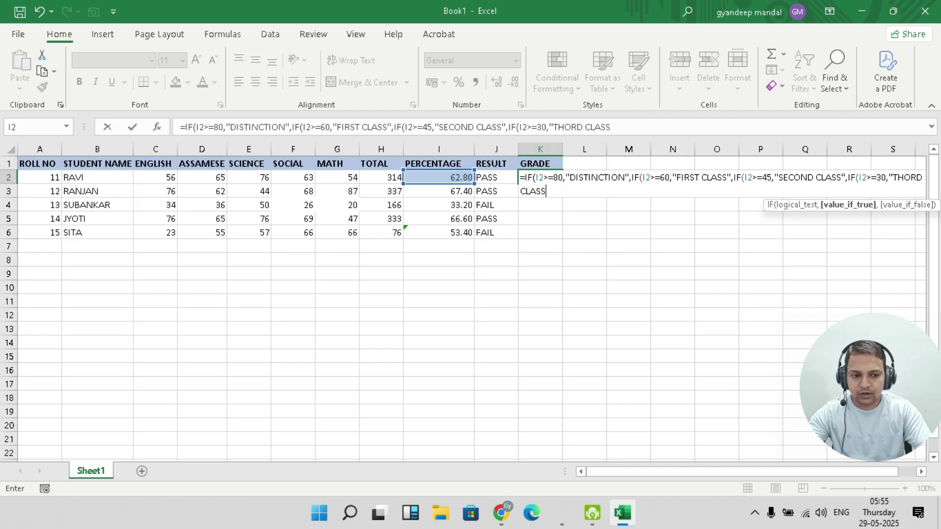
{"action": "type", "text": "\","}
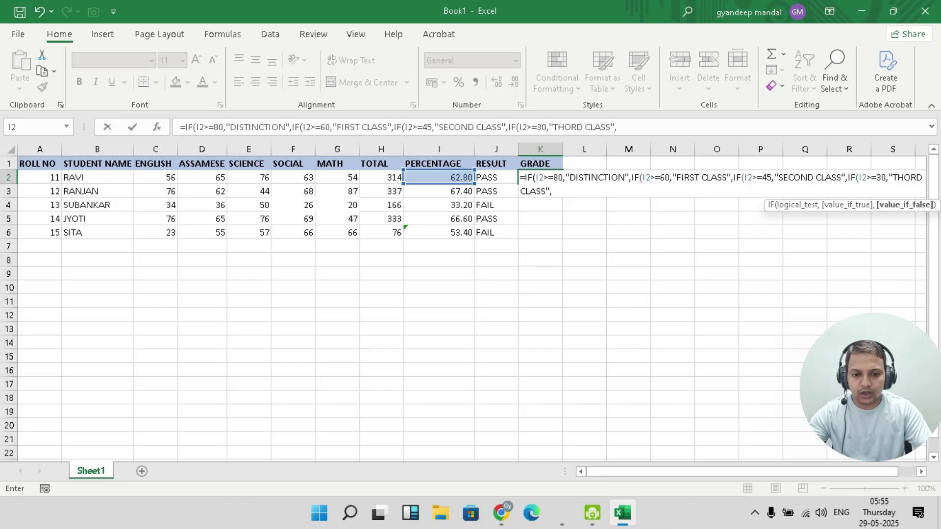
{"action": "type", "text": "\"FAI"}
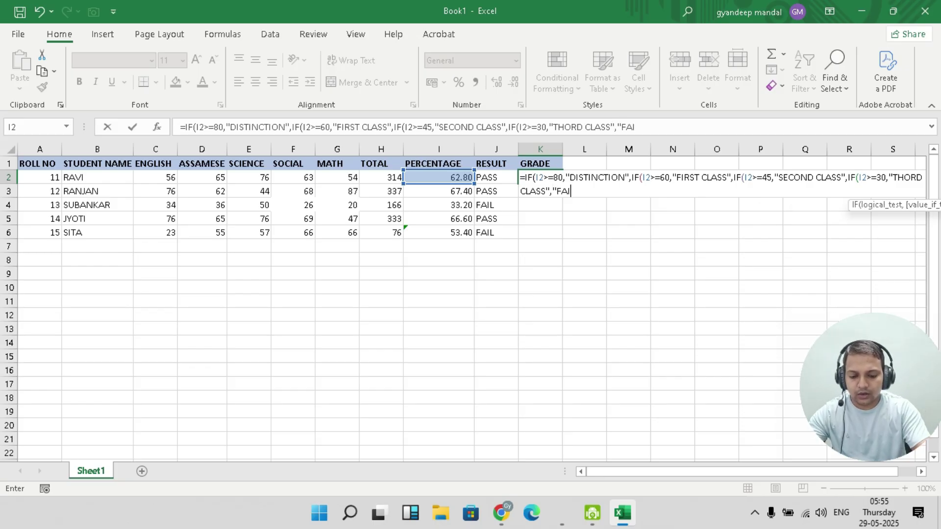
{"action": "type", "text": "L\""}
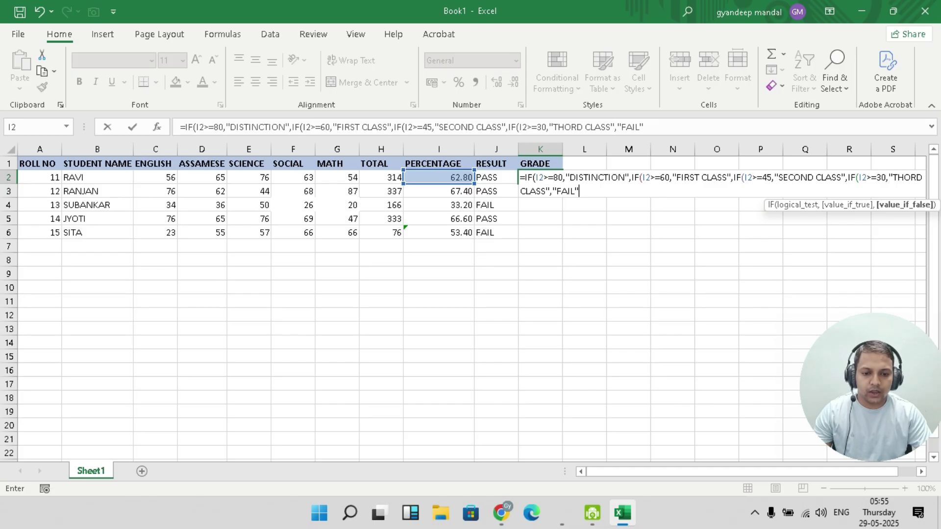
{"action": "left_click", "coordinate": [904, 177]}
{"action": "key", "text": "Delete"}
{"action": "type", "text": "I"}
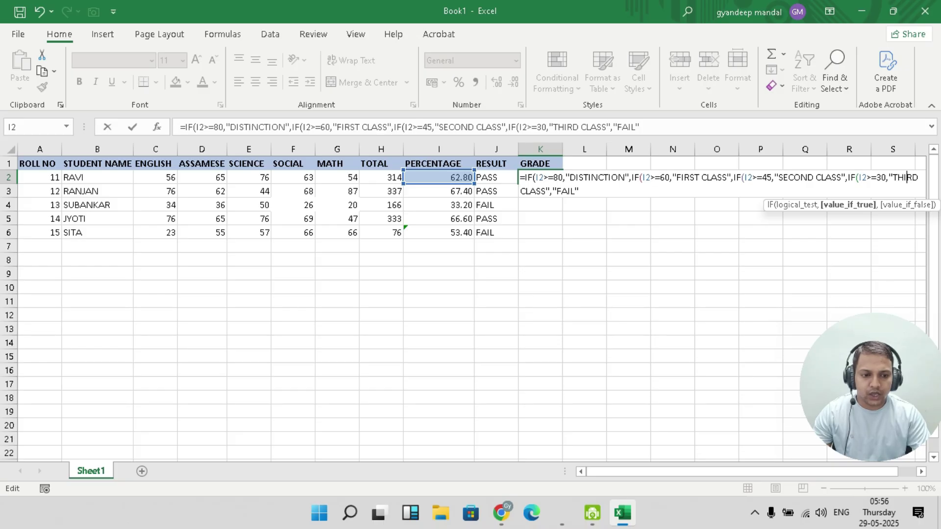
Close all four nested IF functions at the end of the K2 formula and enter it
{"action": "left_click", "coordinate": [579, 191]}
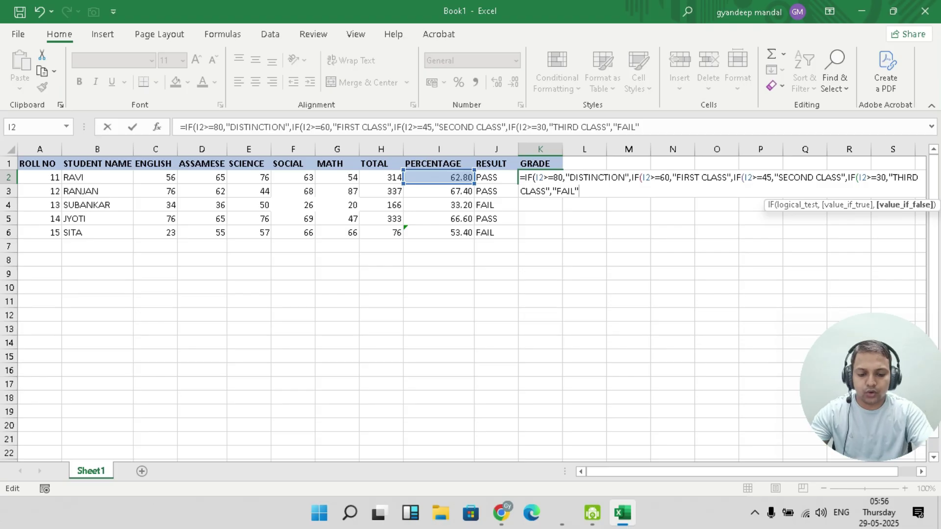
{"action": "type", "text": "))))"}
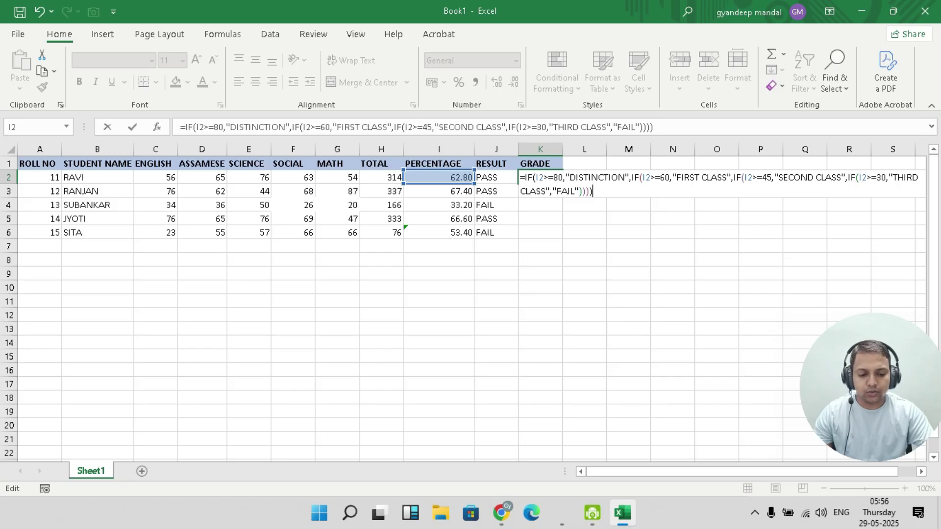
{"action": "key", "text": "Return"}
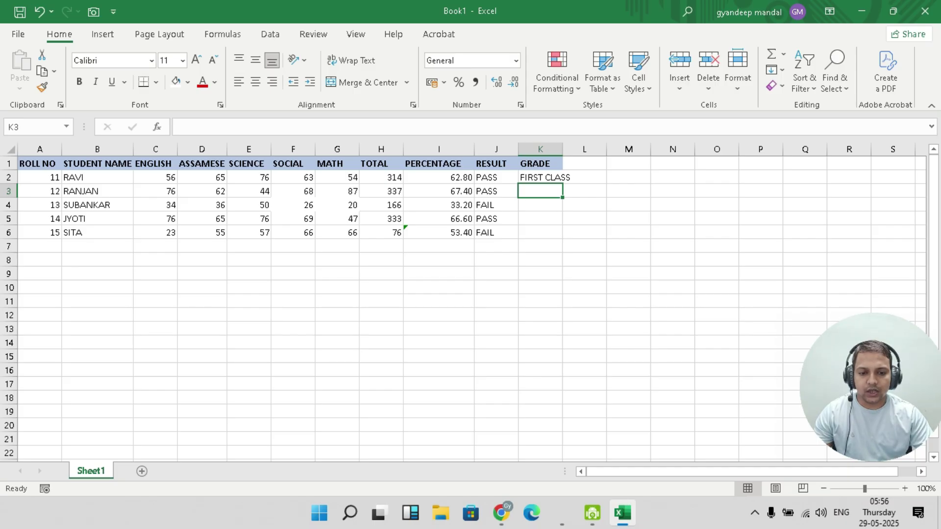
Fill the grade formula from K2 down to K6 and widen column K to fit the class names
{"action": "left_click_drag", "start_coordinate": [562, 150], "coordinate": [576, 149]}
{"action": "left_click", "coordinate": [547, 177]}
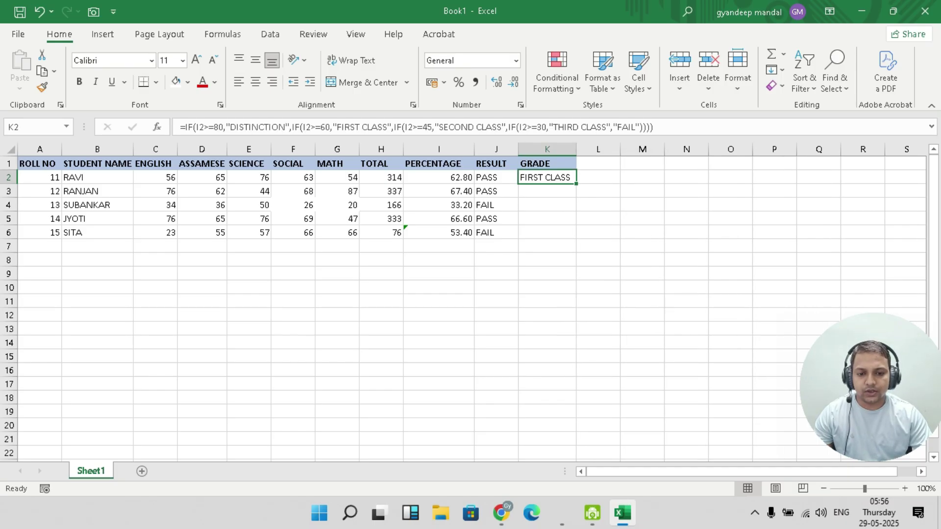
{"action": "left_click_drag", "start_coordinate": [576, 183], "coordinate": [576, 233]}
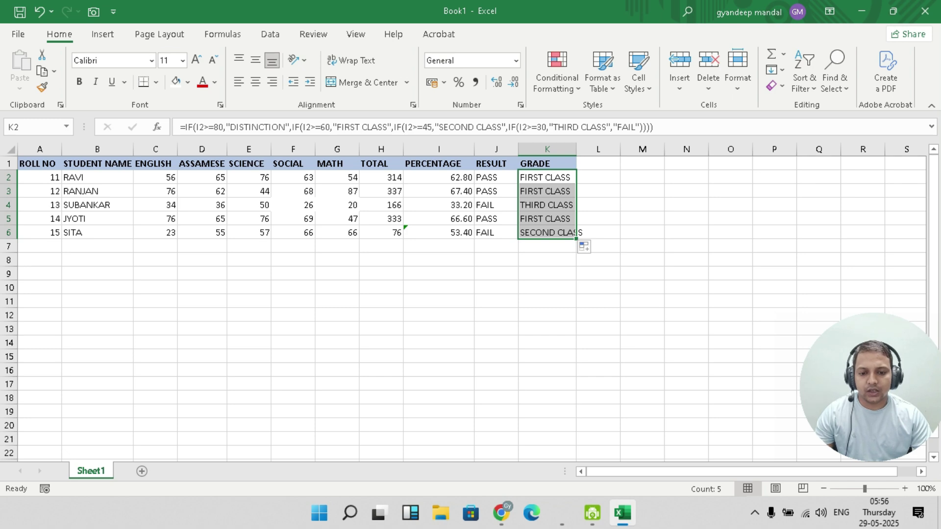
{"action": "left_click_drag", "start_coordinate": [576, 149], "coordinate": [588, 149]}
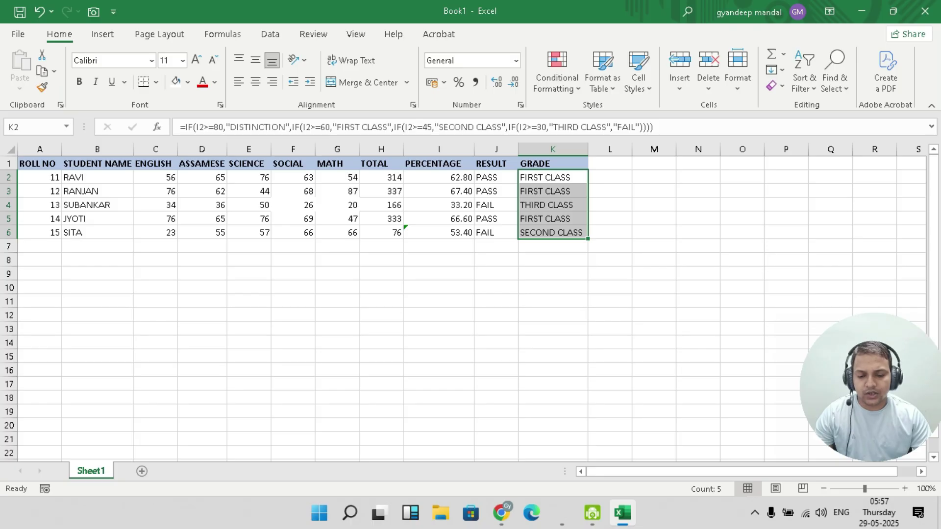
Set the marks in D6:F6 to 22 each and the mark in G6 to 27, and select the total cell H6
{"action": "left_click", "coordinate": [202, 233]}
{"action": "type", "text": "22"}
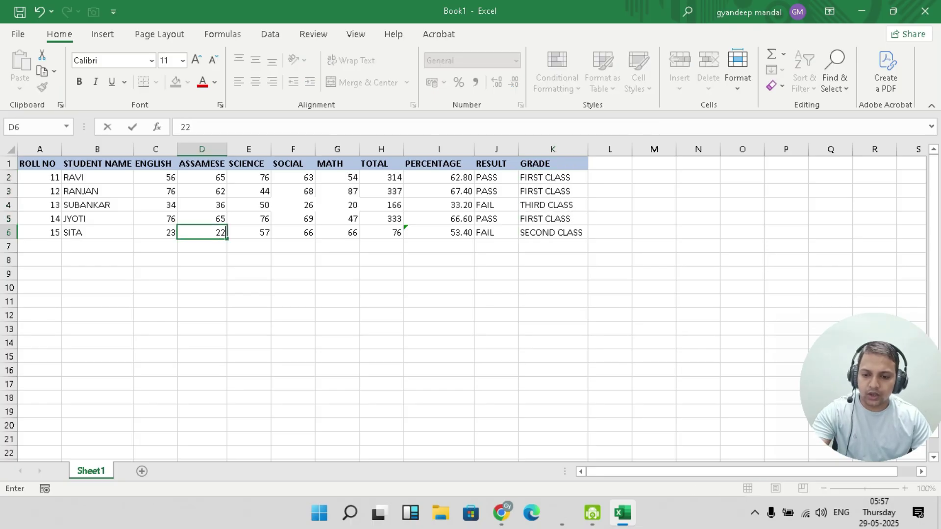
{"action": "key", "text": "Right"}
{"action": "type", "text": "22"}
{"action": "key", "text": "Right"}
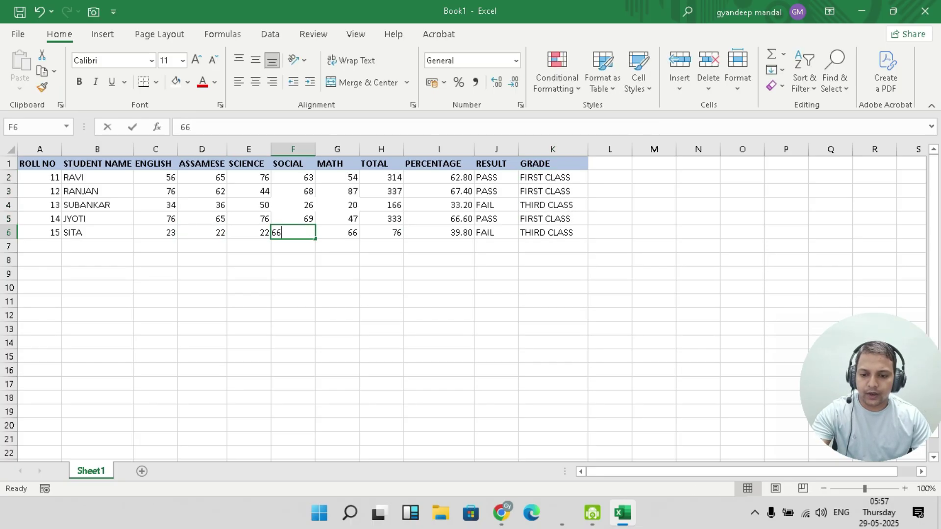
{"action": "type", "text": "22"}
{"action": "key", "text": "Right"}
{"action": "type", "text": "27"}
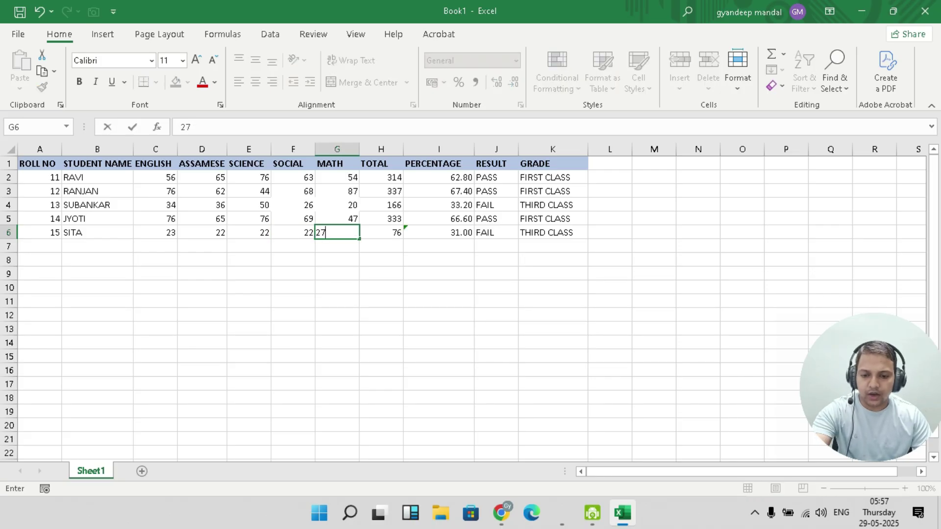
{"action": "left_click", "coordinate": [439, 273]}
{"action": "left_click", "coordinate": [381, 232]}
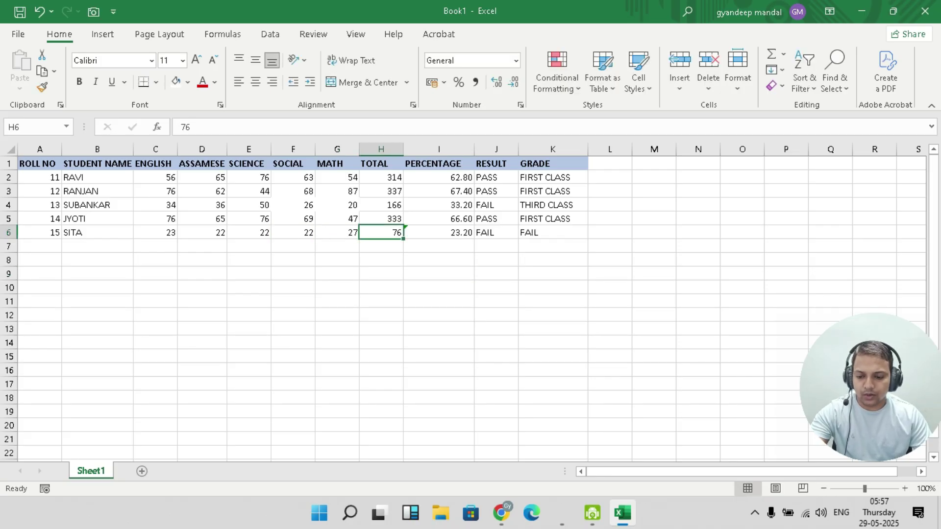
Replace the total in H6 with the value 22
{"action": "type", "text": "22"}
{"action": "left_click", "coordinate": [496, 315]}
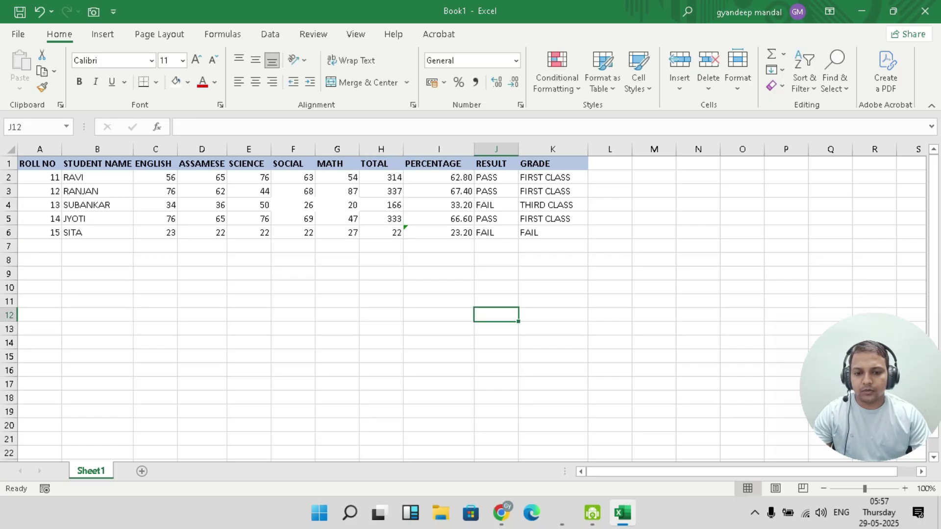
{"action": "left_click", "coordinate": [155, 178]}
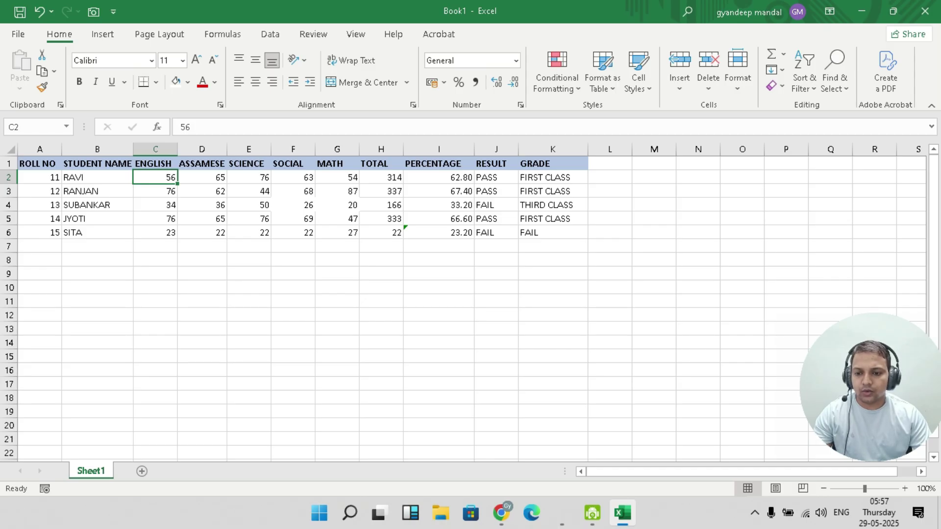
Set the marks in D5:G5 to 88, 89, 84 and 82 for roll number 14
{"action": "left_click", "coordinate": [201, 219]}
{"action": "type", "text": "88"}
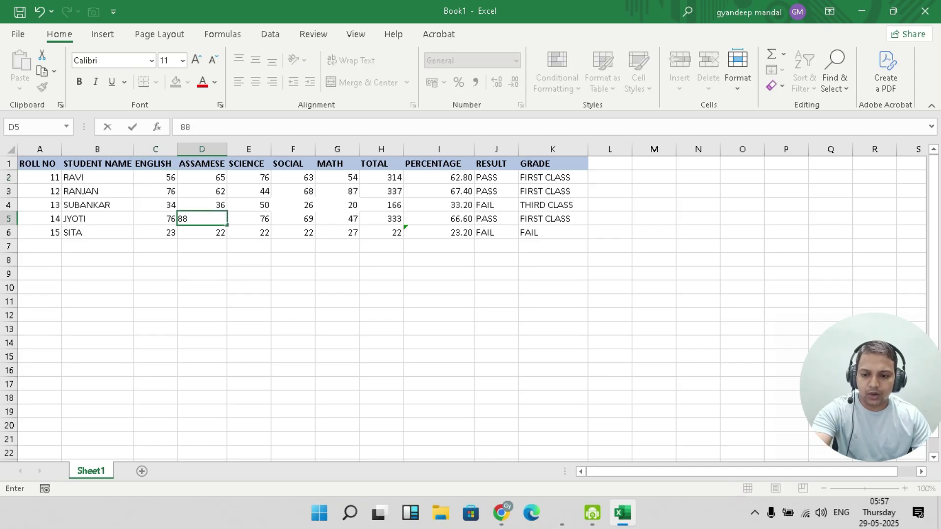
{"action": "key", "text": "Tab"}
{"action": "type", "text": "89"}
{"action": "key", "text": "Tab"}
{"action": "type", "text": "84"}
{"action": "key", "text": "Tab"}
{"action": "type", "text": "82"}
{"action": "left_click", "coordinate": [438, 273]}
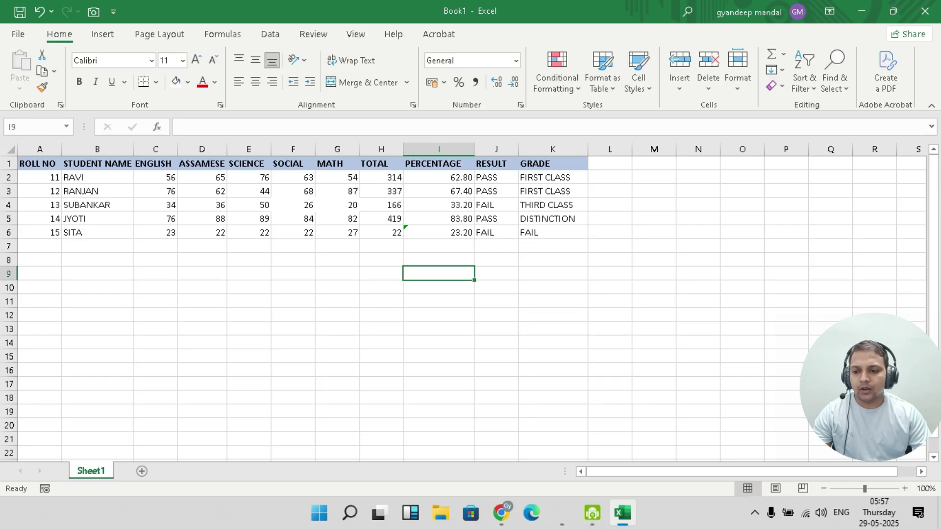
Review the nested IF grade formula in K2 and the IF with AND result formula in J2
{"action": "left_click", "coordinate": [553, 177]}
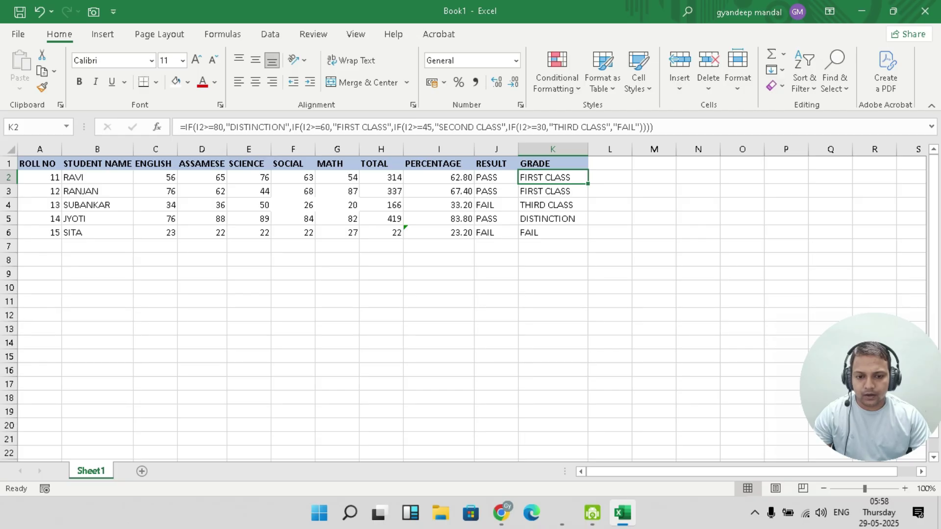
{"action": "left_click", "coordinate": [496, 178]}
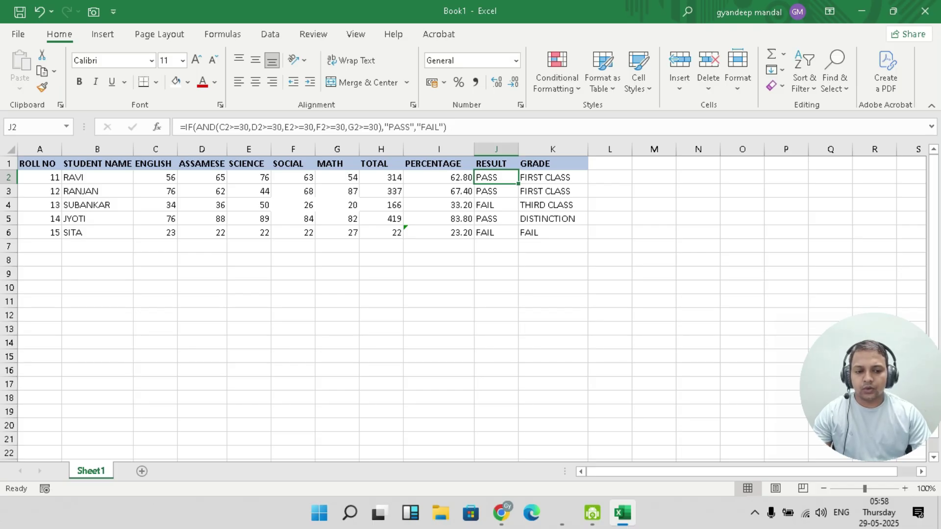
{"action": "left_click_drag", "start_coordinate": [874, 392], "coordinate": [819, 380]}
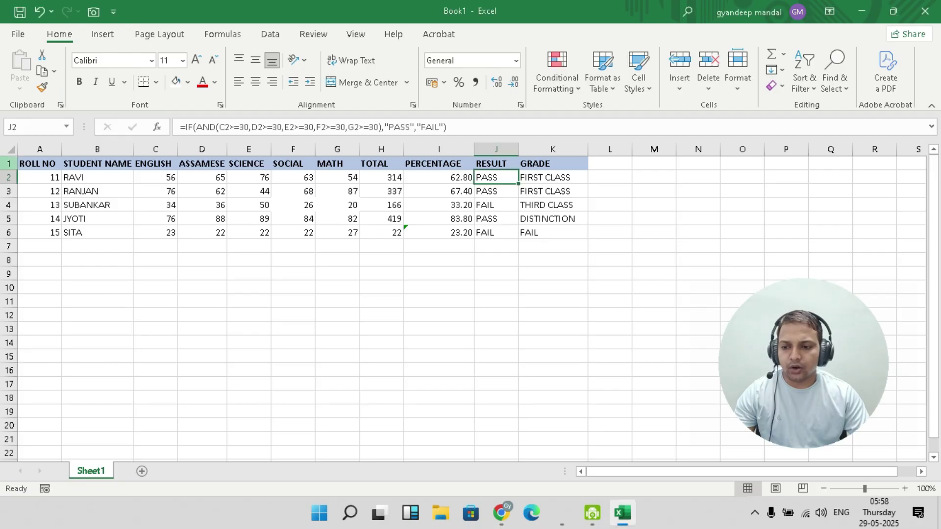
Insert a blank row above the header row and merge and center its cells A1:K1
{"action": "right_click", "coordinate": [9, 163]}
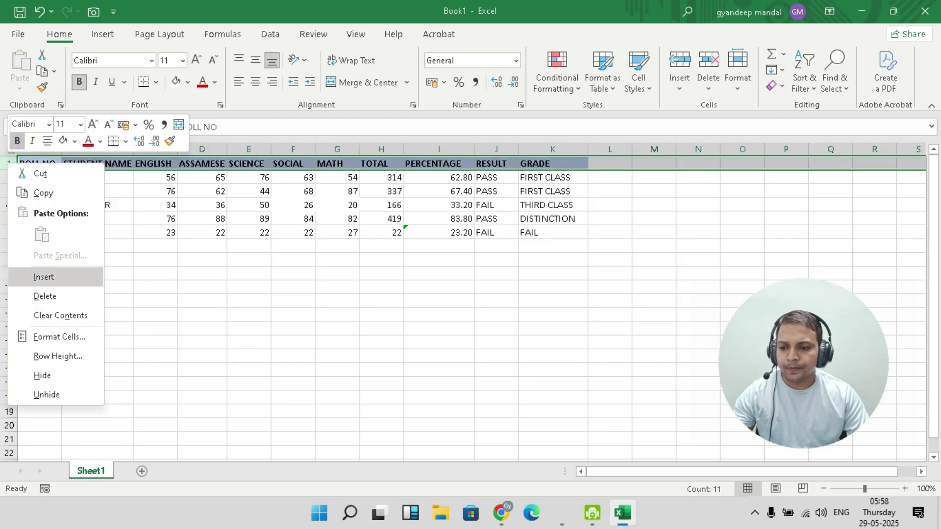
{"action": "left_click", "coordinate": [43, 278]}
{"action": "left_click", "coordinate": [40, 163]}
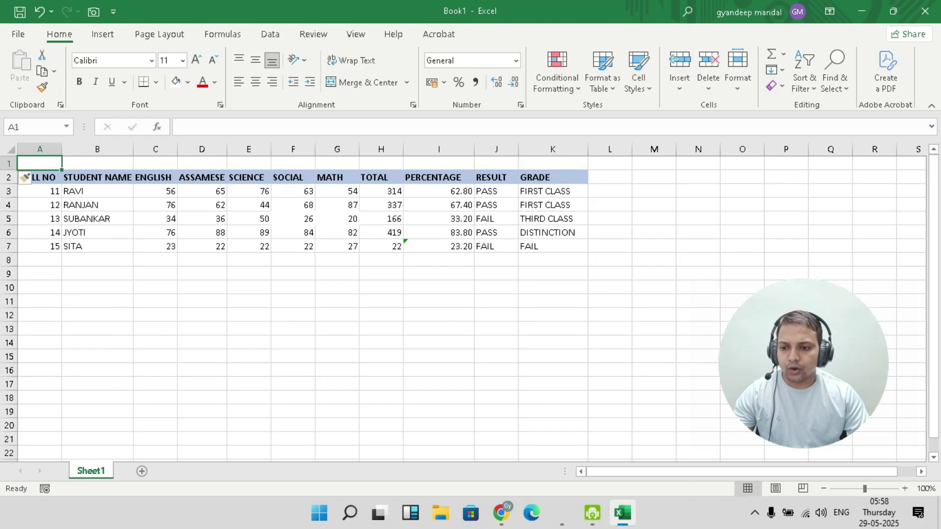
{"action": "left_click_drag", "start_coordinate": [39, 163], "coordinate": [553, 164]}
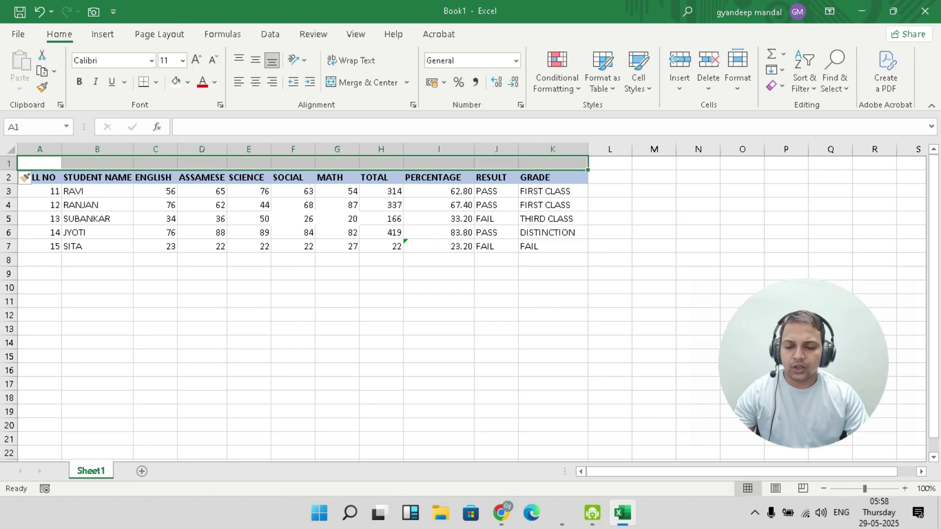
{"action": "left_click", "coordinate": [363, 82]}
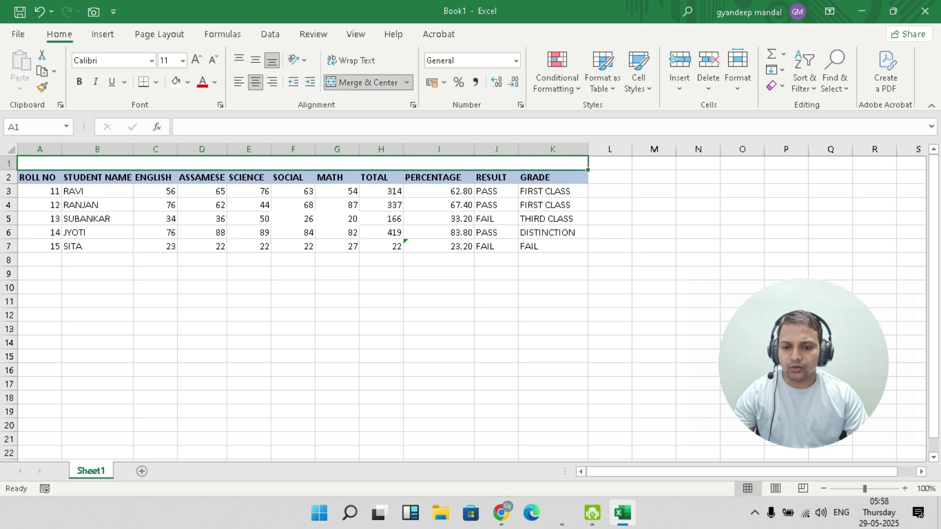
Enter the title "MARKSHEET CALCULATION" in the merged cell A1
{"action": "double_click", "coordinate": [303, 163]}
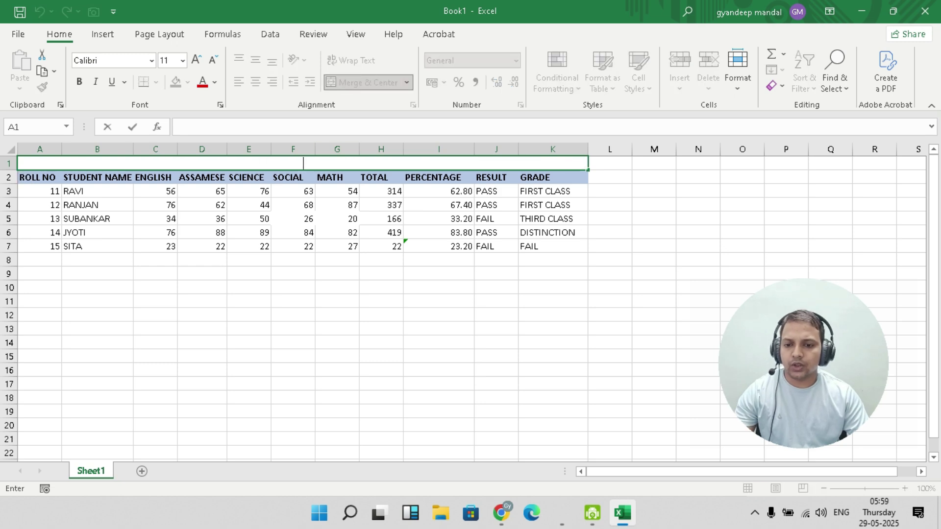
{"action": "type", "text": "MARK"}
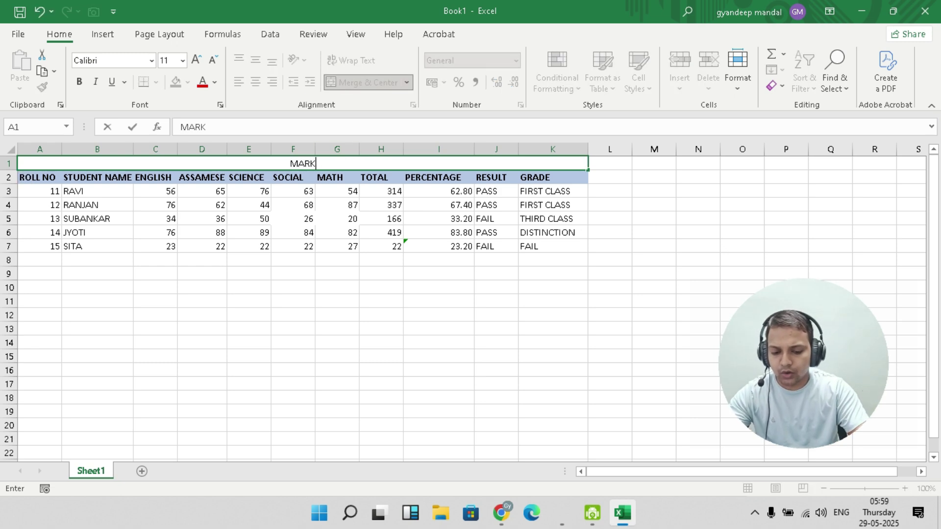
{"action": "type", "text": "SHEET CA"}
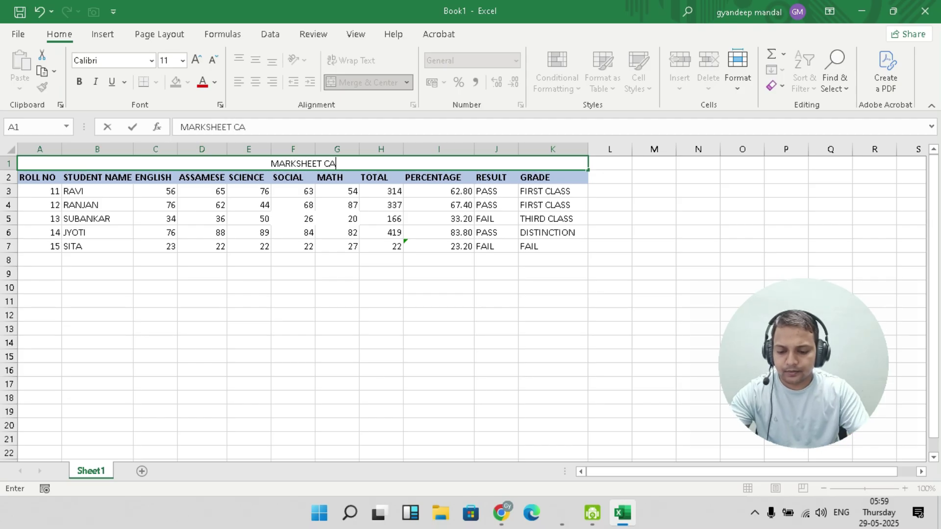
{"action": "type", "text": "LCULATION"}
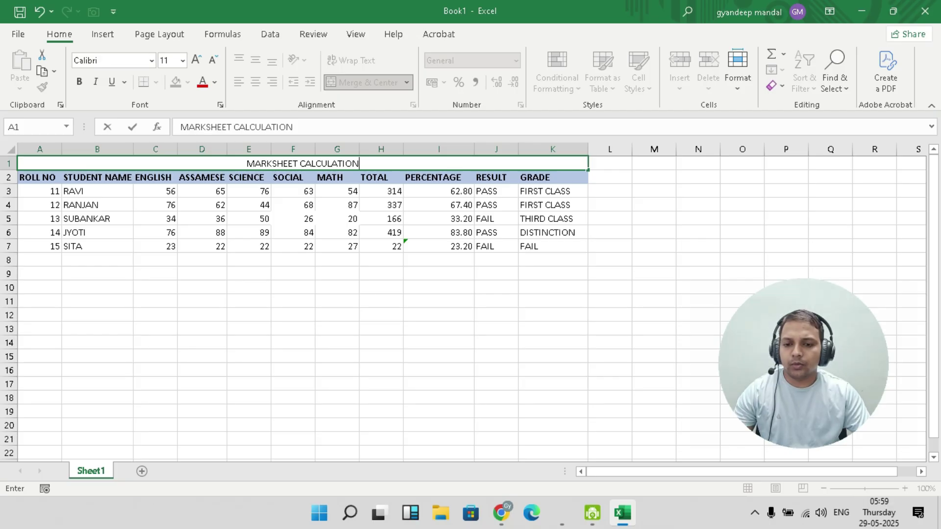
{"action": "left_click", "coordinate": [293, 300]}
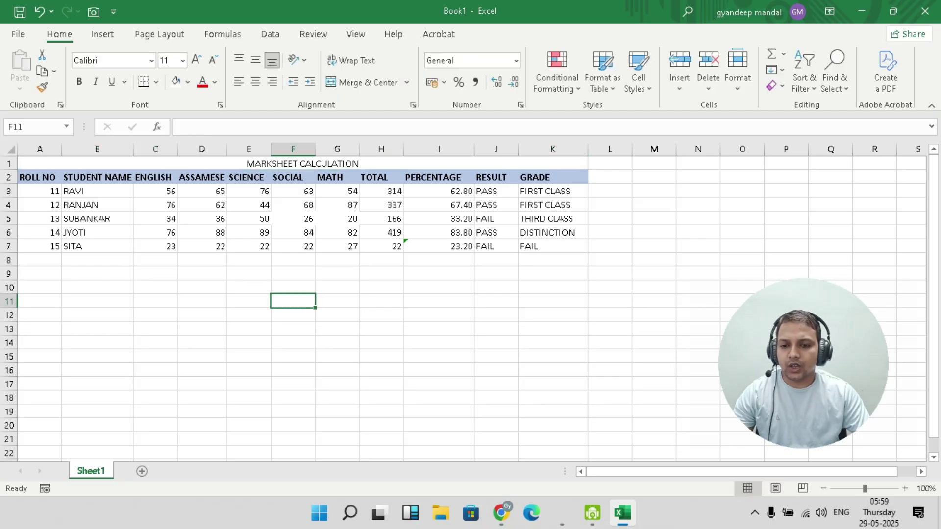
Give the merged title cell in row 1 a light orange fill and make its text bold
{"action": "left_click", "coordinate": [302, 163]}
{"action": "left_click", "coordinate": [188, 83]}
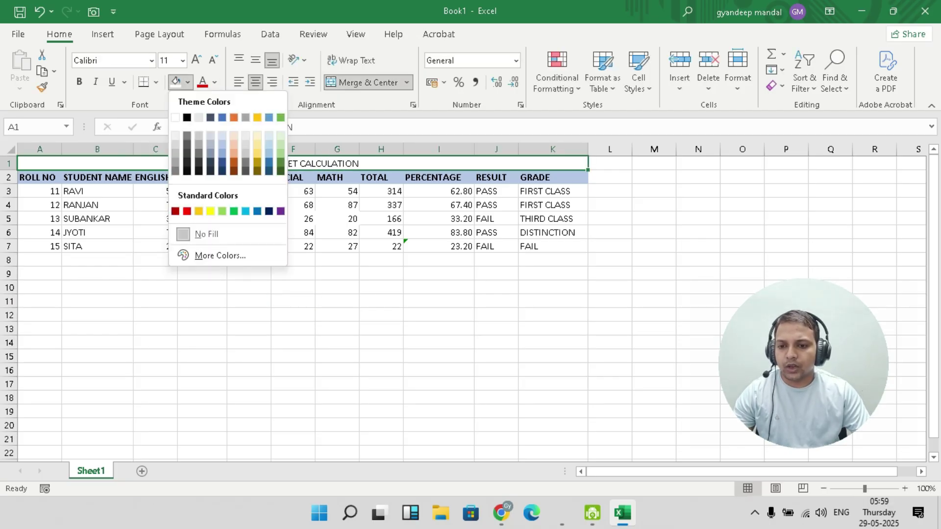
{"action": "left_click", "coordinate": [234, 143]}
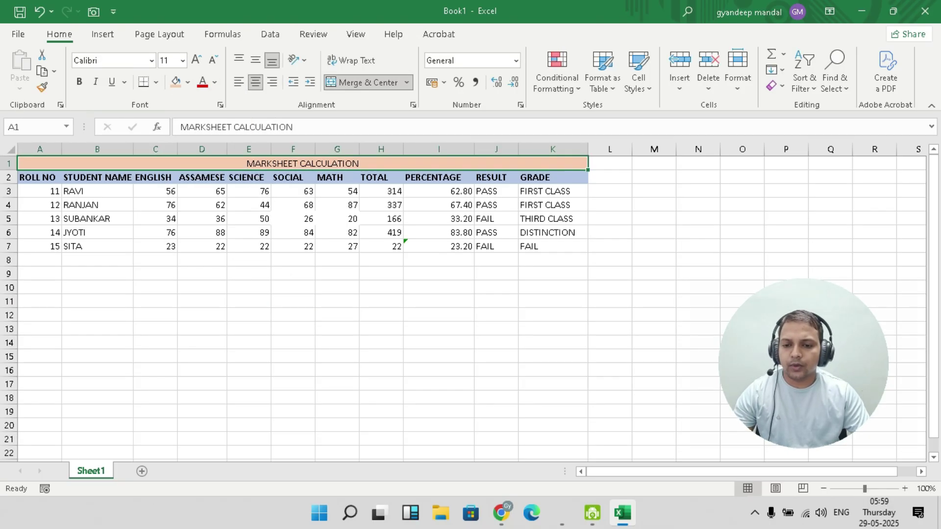
{"action": "left_click", "coordinate": [79, 82]}
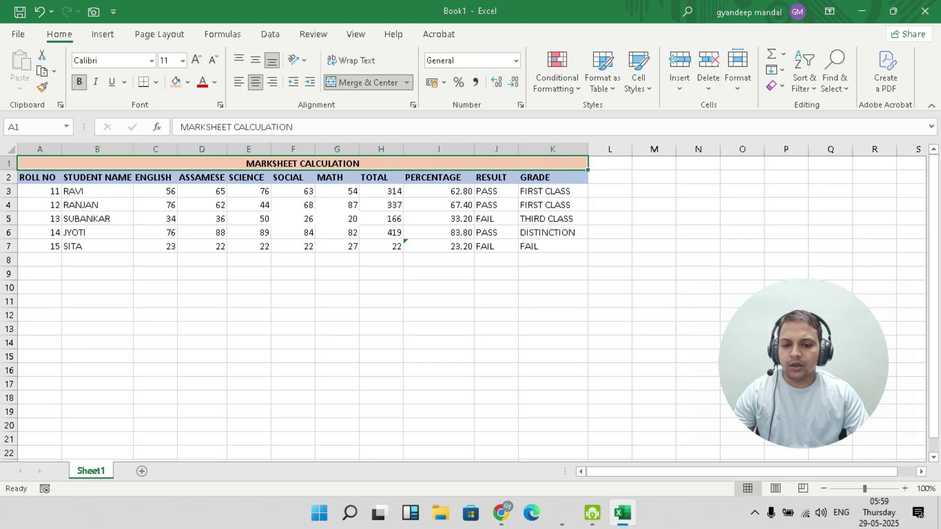